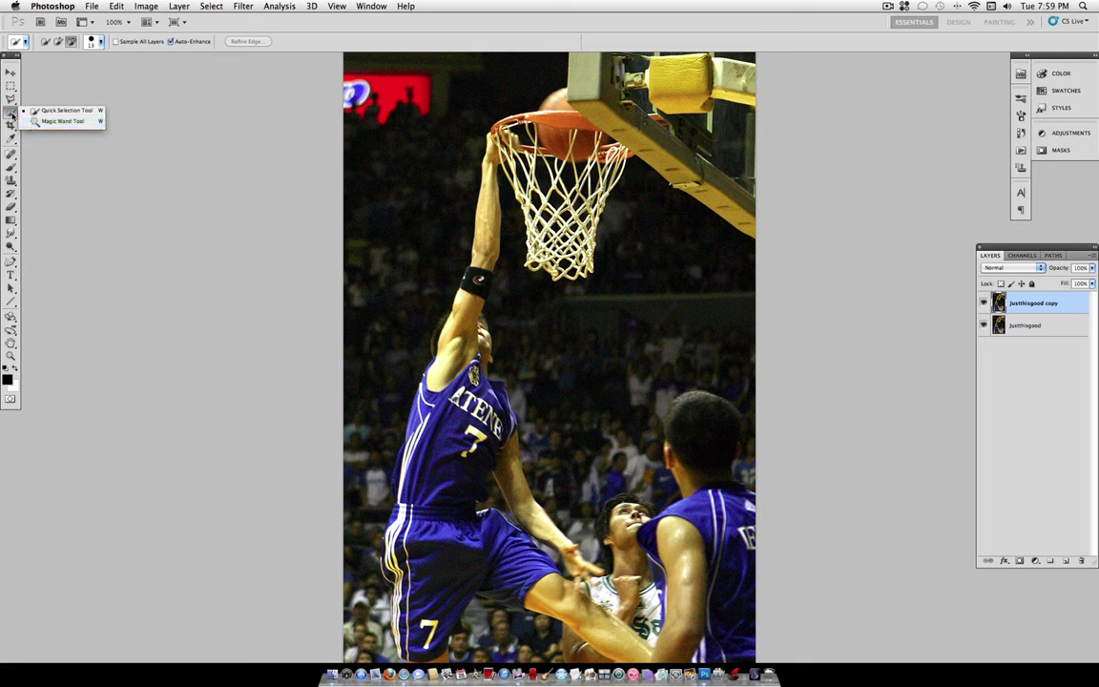
Step: Activate the Quick Selection tool and set its brush size to 21 px
{"action": "left_click", "coordinate": [29, 121]}
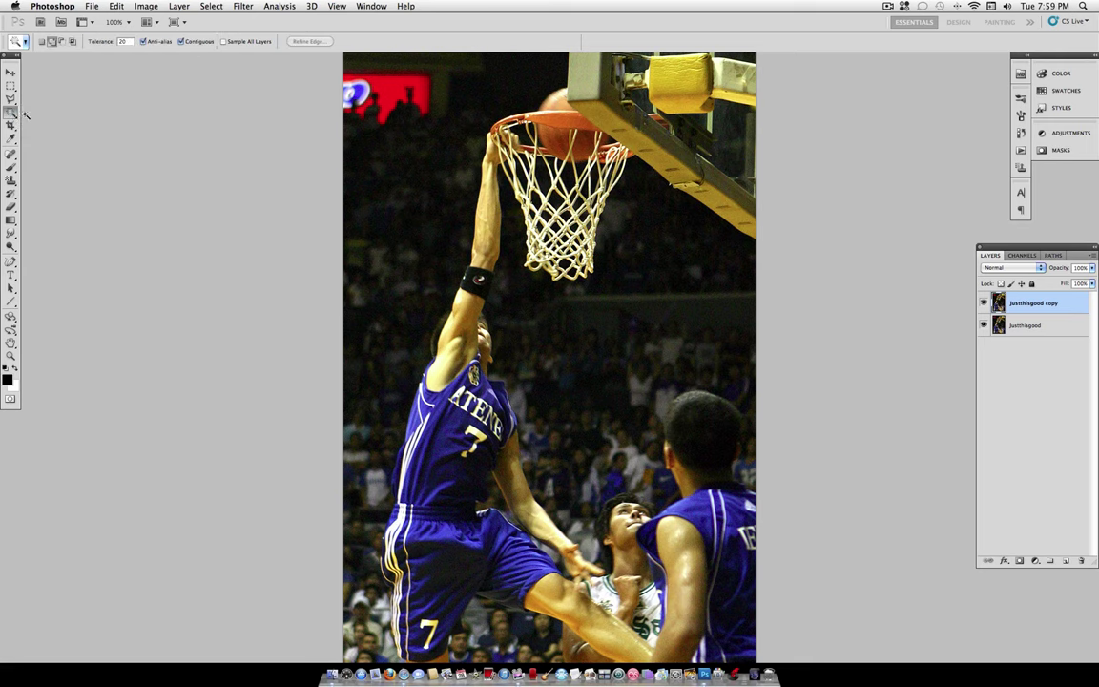
{"action": "right_click", "coordinate": [12, 114]}
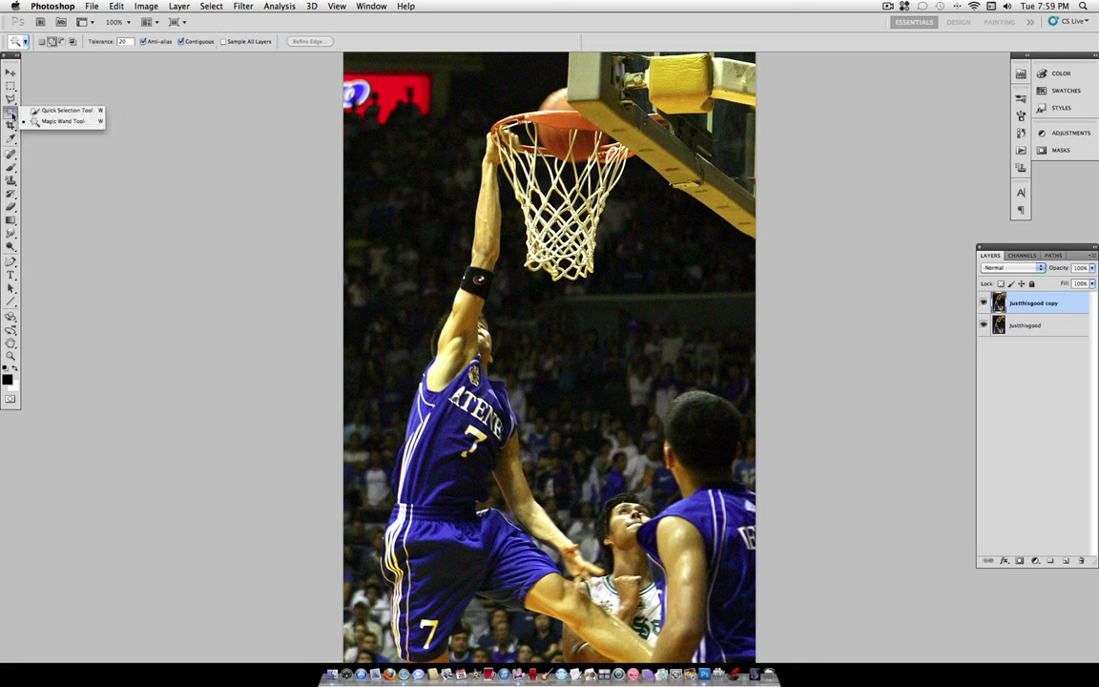
{"action": "left_click", "coordinate": [80, 114]}
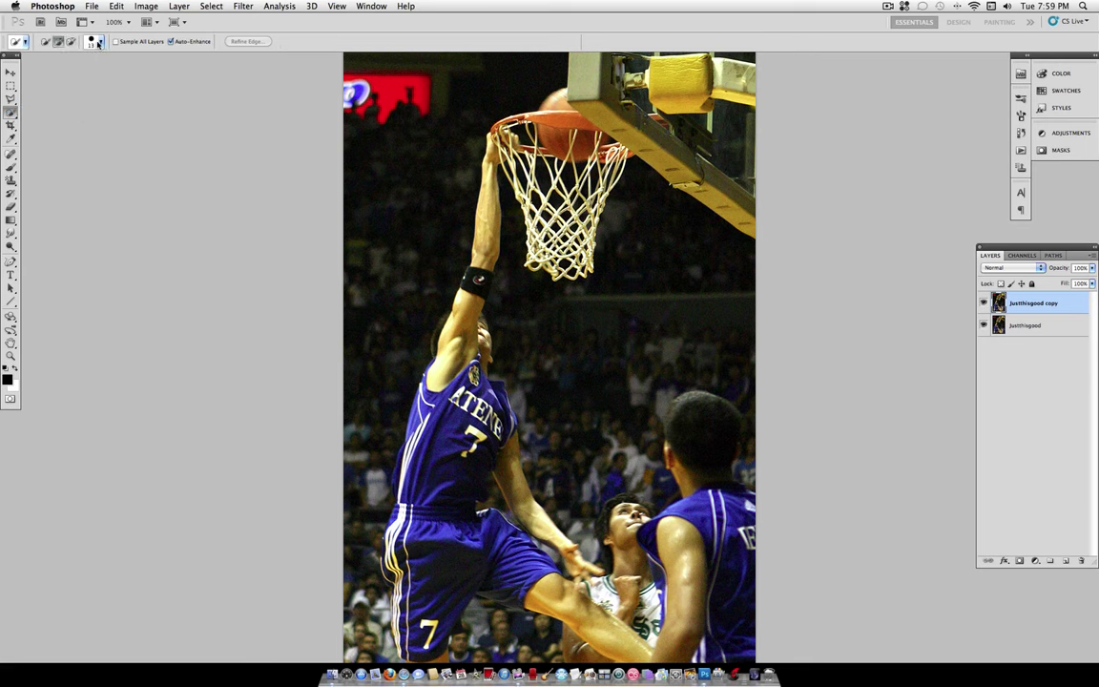
{"action": "left_click", "coordinate": [99, 42]}
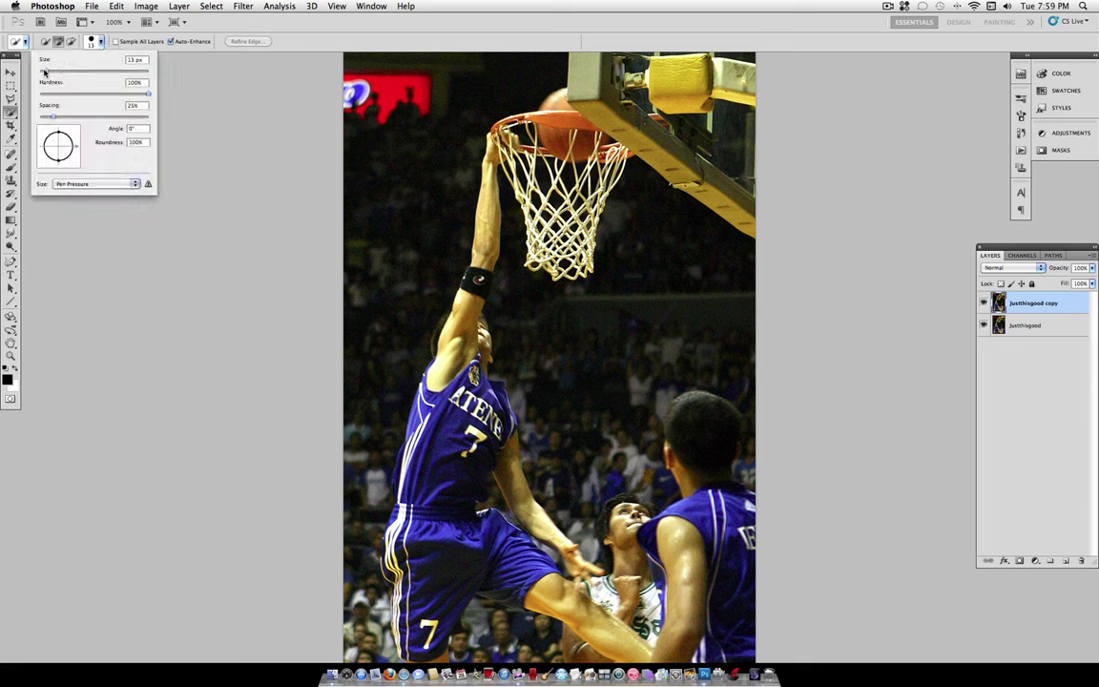
{"action": "left_click_drag", "start_coordinate": [44, 70], "coordinate": [48, 72]}
{"action": "left_click", "coordinate": [180, 39]}
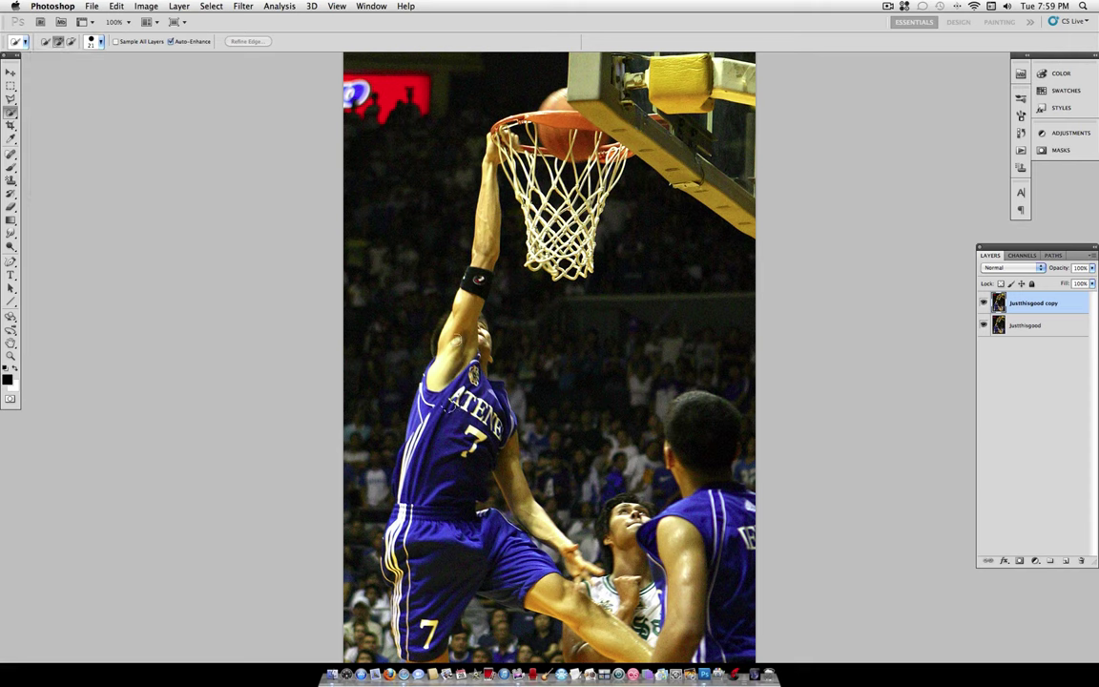
Step: Select the dunking player from the raised arm through the jersey and shorts to the outstretched leg
{"action": "mouse_move", "coordinate": [454, 434]}
{"action": "left_mouse_down"}
{"action": "mouse_move", "coordinate": [449, 477]}
{"action": "mouse_move", "coordinate": [473, 473]}
{"action": "mouse_move", "coordinate": [449, 322]}
{"action": "left_mouse_up"}
{"action": "mouse_move", "coordinate": [476, 278]}
{"action": "left_mouse_down"}
{"action": "mouse_move", "coordinate": [489, 217]}
{"action": "mouse_move", "coordinate": [391, 446]}
{"action": "mouse_move", "coordinate": [380, 506]}
{"action": "mouse_move", "coordinate": [405, 487]}
{"action": "mouse_move", "coordinate": [400, 494]}
{"action": "left_mouse_up"}
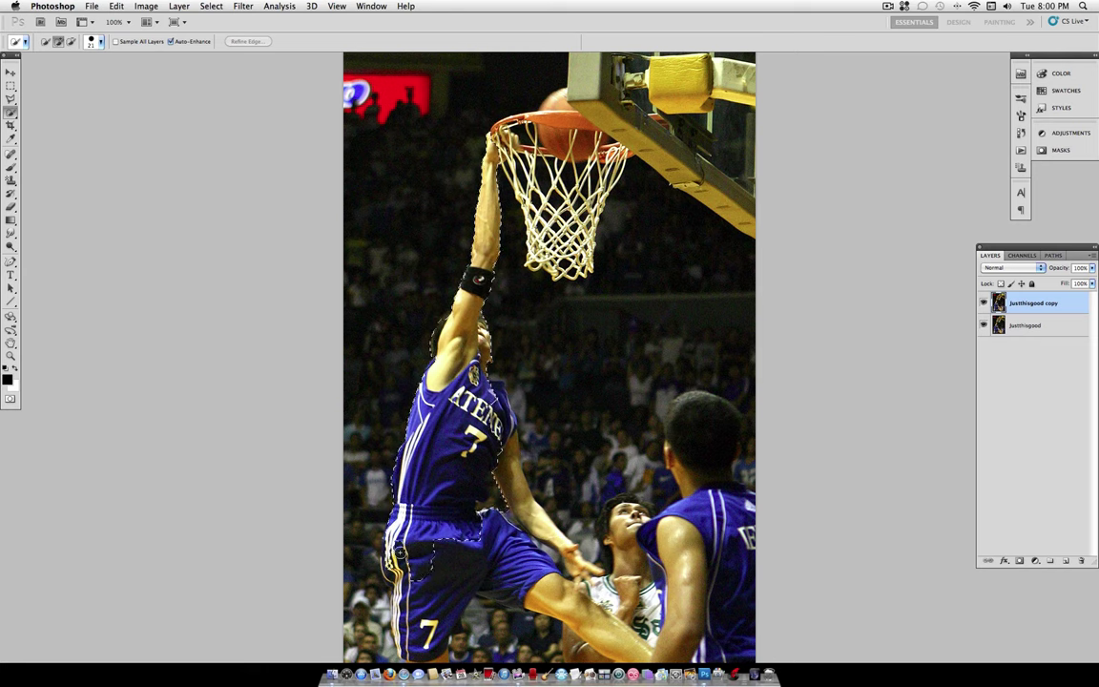
{"action": "mouse_move", "coordinate": [400, 495]}
{"action": "left_mouse_down"}
{"action": "mouse_move", "coordinate": [417, 656]}
{"action": "mouse_move", "coordinate": [487, 563]}
{"action": "mouse_move", "coordinate": [525, 544]}
{"action": "mouse_move", "coordinate": [545, 593]}
{"action": "mouse_move", "coordinate": [577, 570]}
{"action": "mouse_move", "coordinate": [589, 626]}
{"action": "left_mouse_up"}
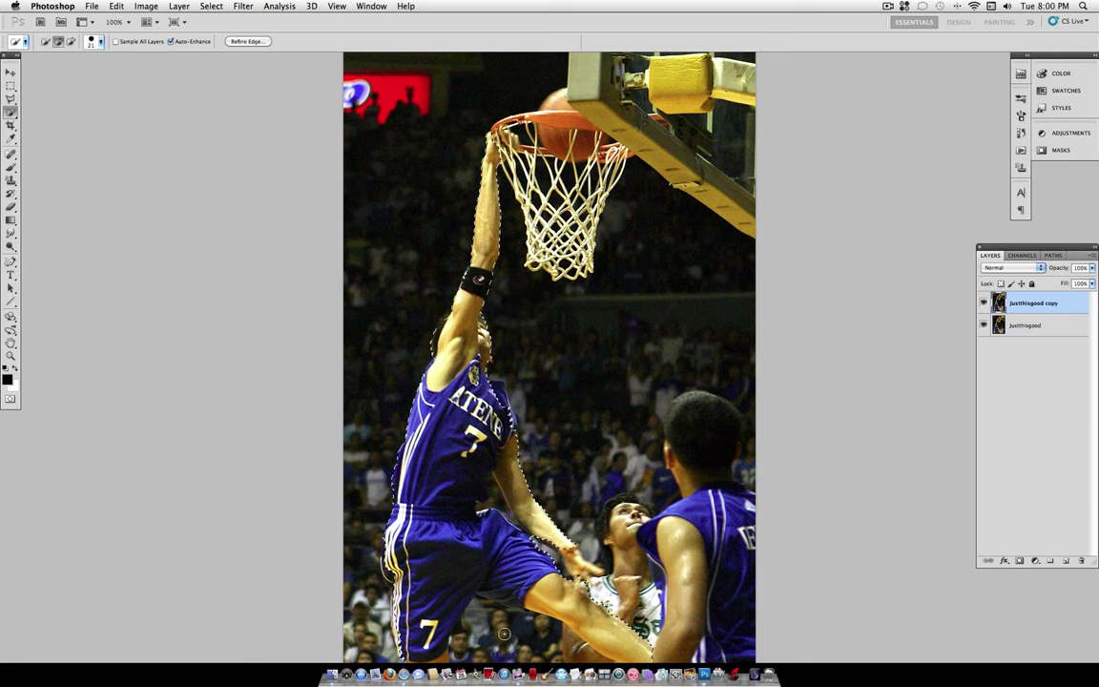
Step: Clean up the selection with a smaller brush, removing the crowd between the player's legs and adding the basketball
{"action": "left_click", "coordinate": [71, 42]}
{"action": "left_click", "coordinate": [97, 42]}
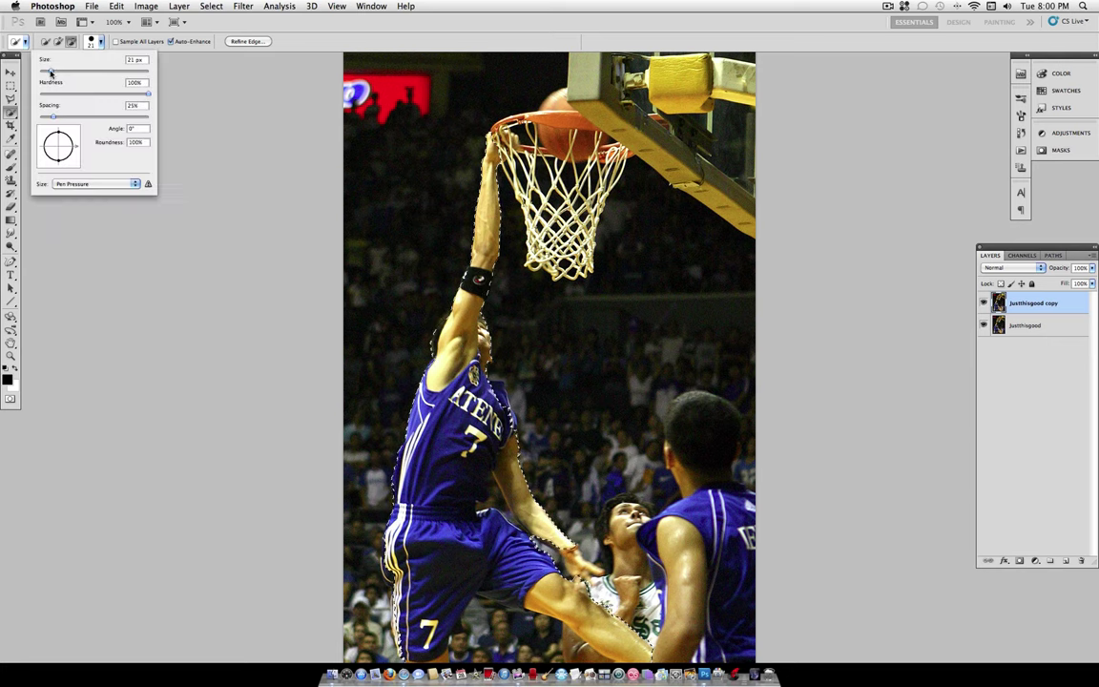
{"action": "left_click", "coordinate": [474, 618]}
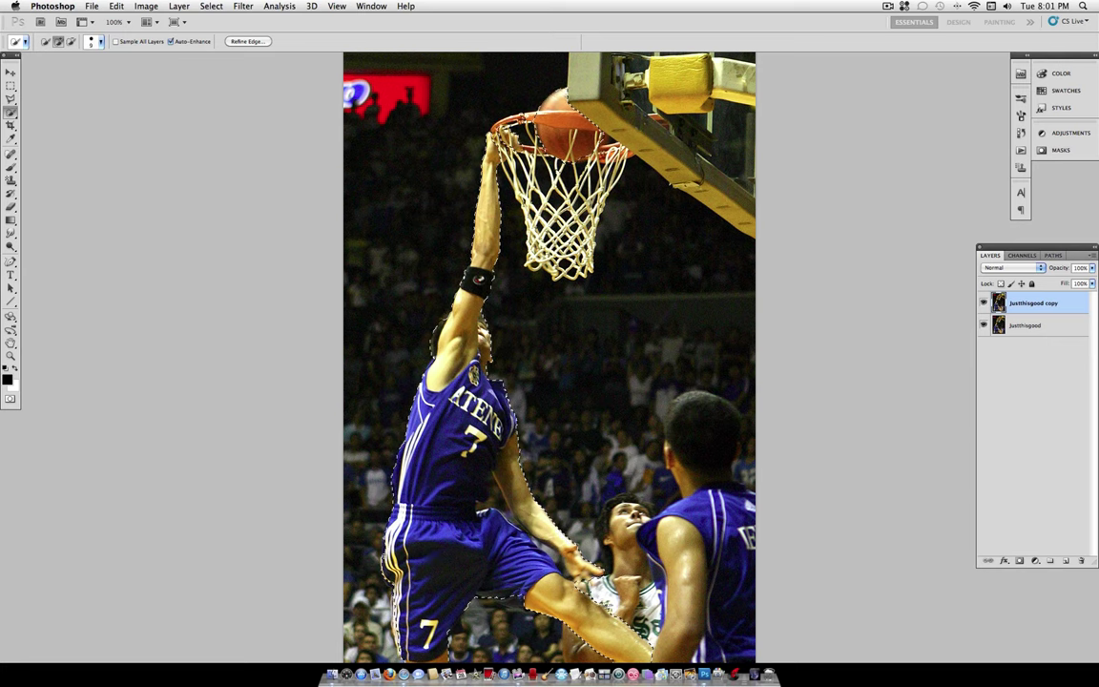
{"action": "left_click", "coordinate": [71, 42]}
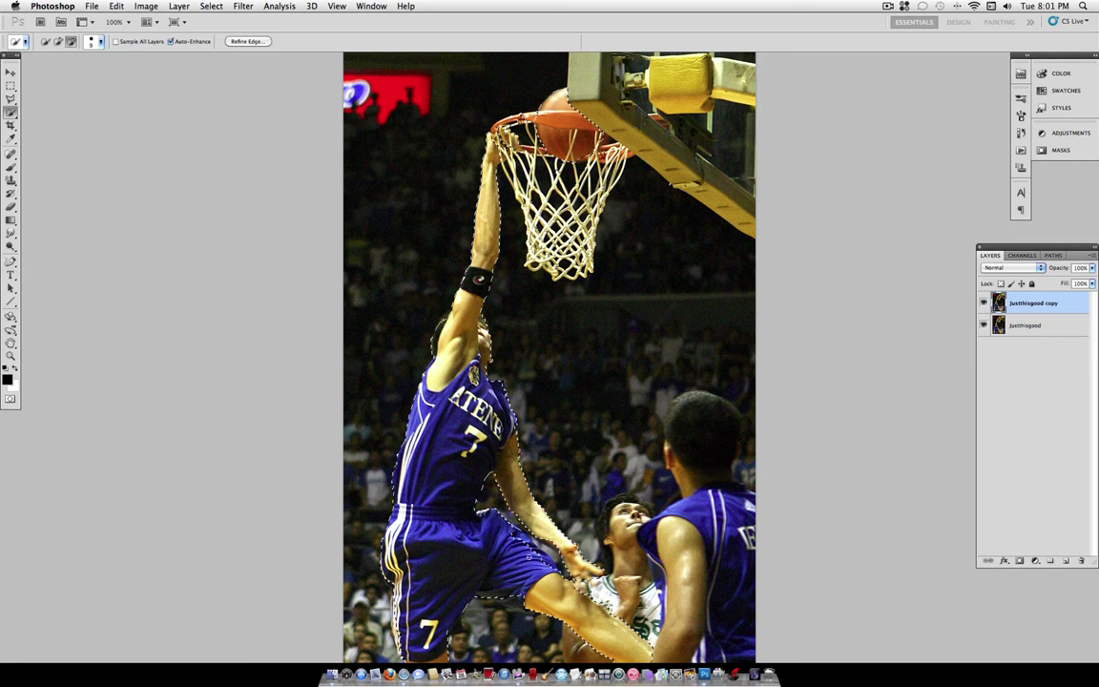
{"action": "left_click", "coordinate": [59, 43]}
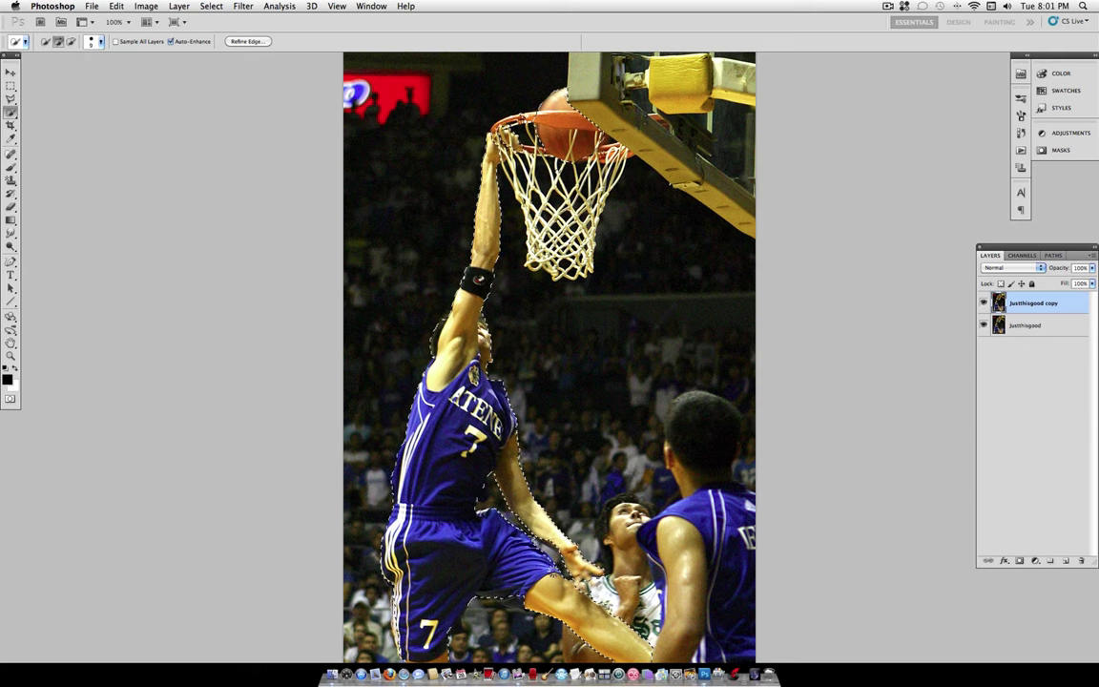
Step: Refine the selection's edge with radius 1.2 px, smooth 29, feather 1.5 px and shift edge +38%
{"action": "left_click", "coordinate": [247, 41]}
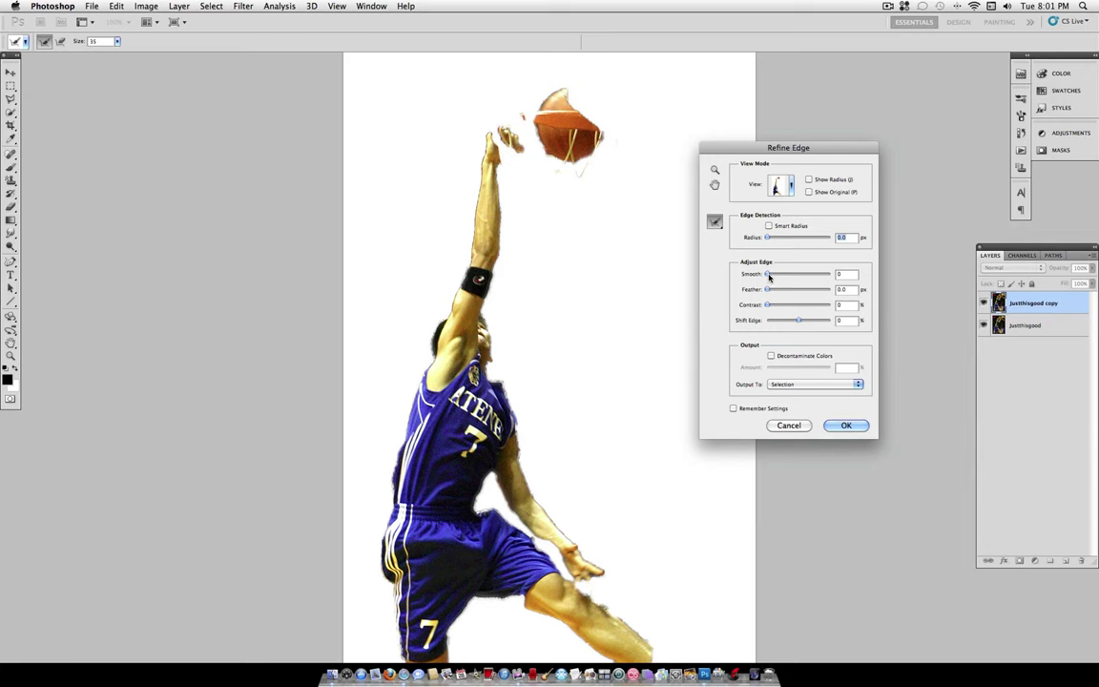
{"action": "left_click_drag", "start_coordinate": [770, 277], "coordinate": [807, 324]}
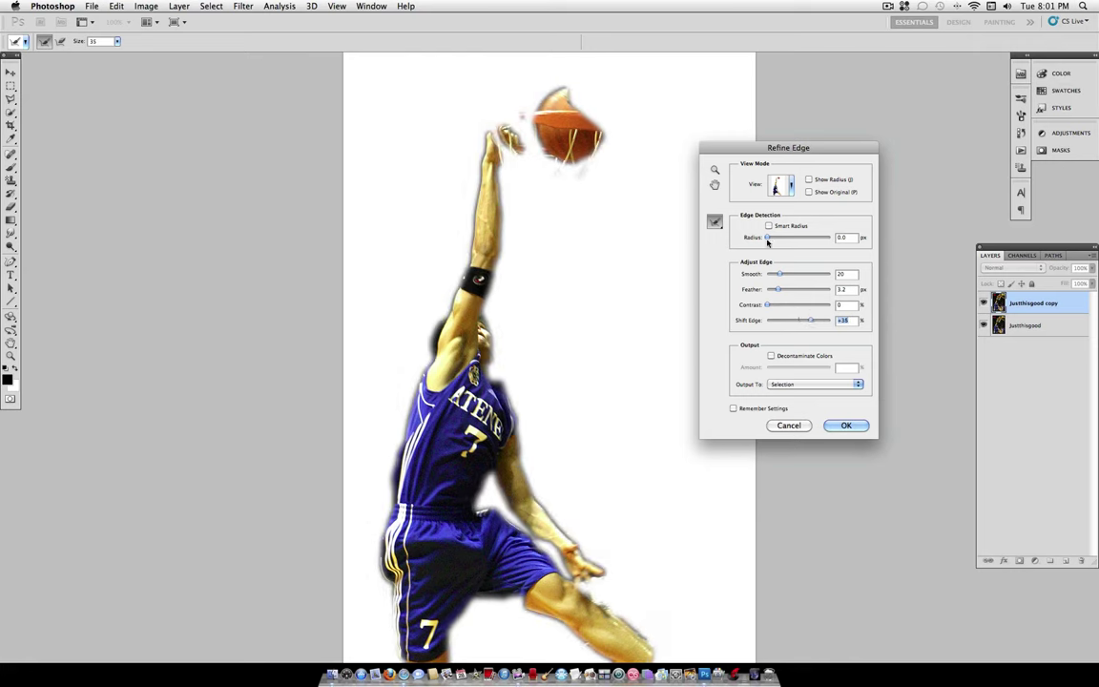
{"action": "left_click_drag", "start_coordinate": [767, 242], "coordinate": [773, 290]}
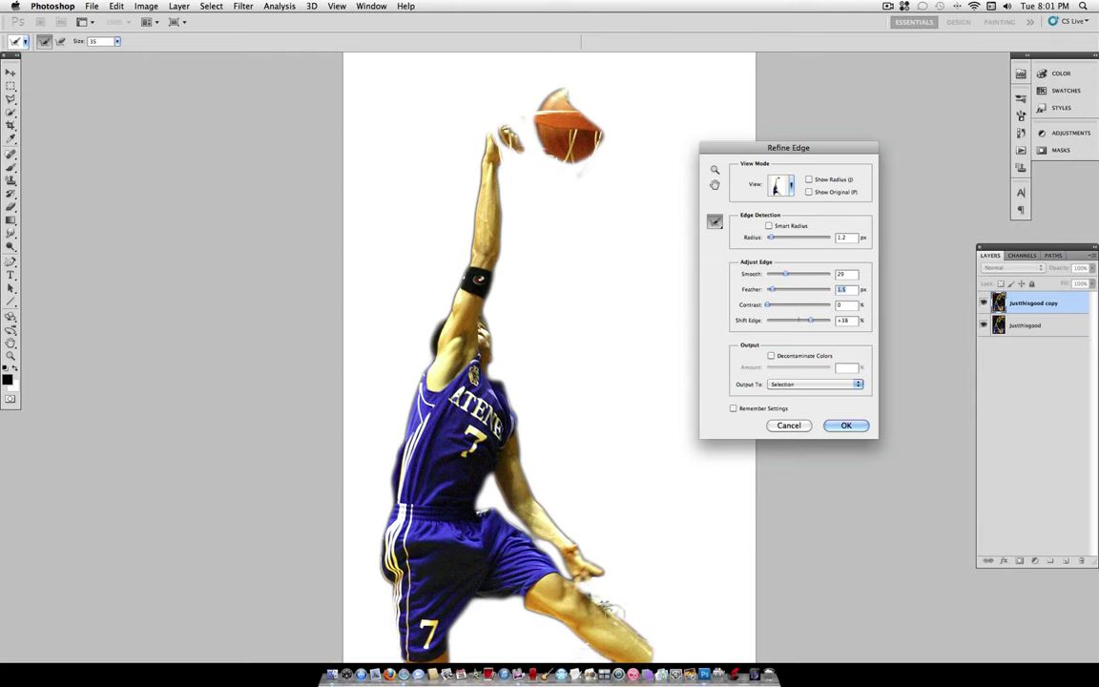
Step: Brush edge refinement along the outstretched leg and the side of the shorts, and apply it to the selection
{"action": "mouse_move", "coordinate": [605, 607]}
{"action": "left_mouse_down"}
{"action": "mouse_move", "coordinate": [511, 523]}
{"action": "mouse_move", "coordinate": [536, 520]}
{"action": "mouse_move", "coordinate": [594, 639]}
{"action": "left_mouse_up"}
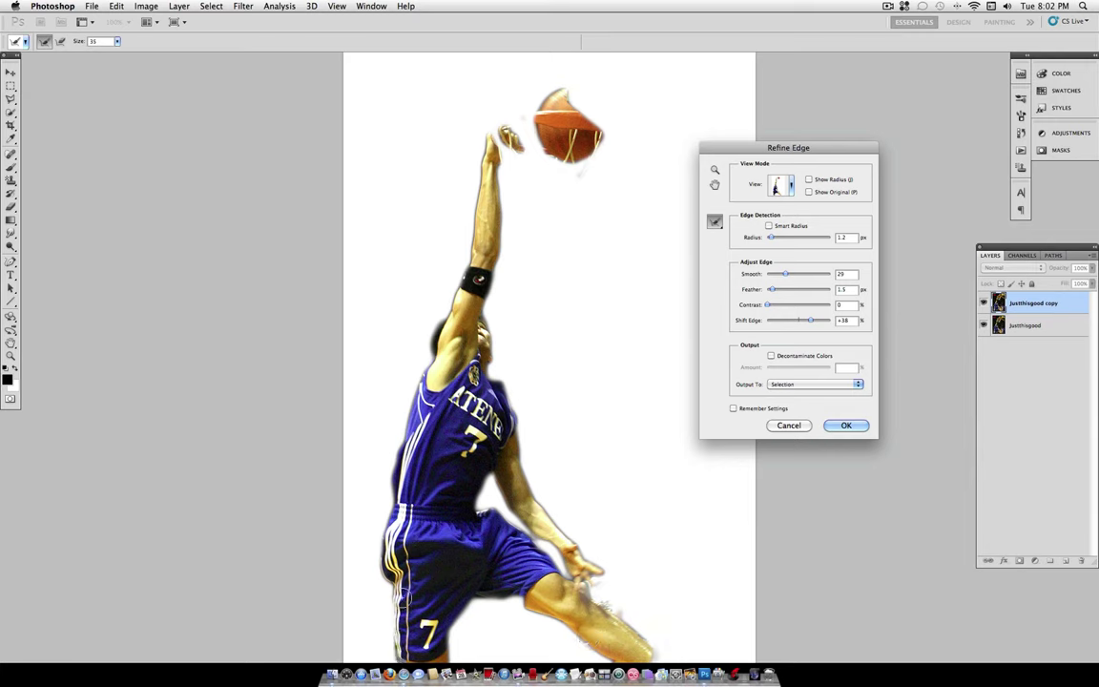
{"action": "left_click_drag", "start_coordinate": [405, 597], "coordinate": [406, 658]}
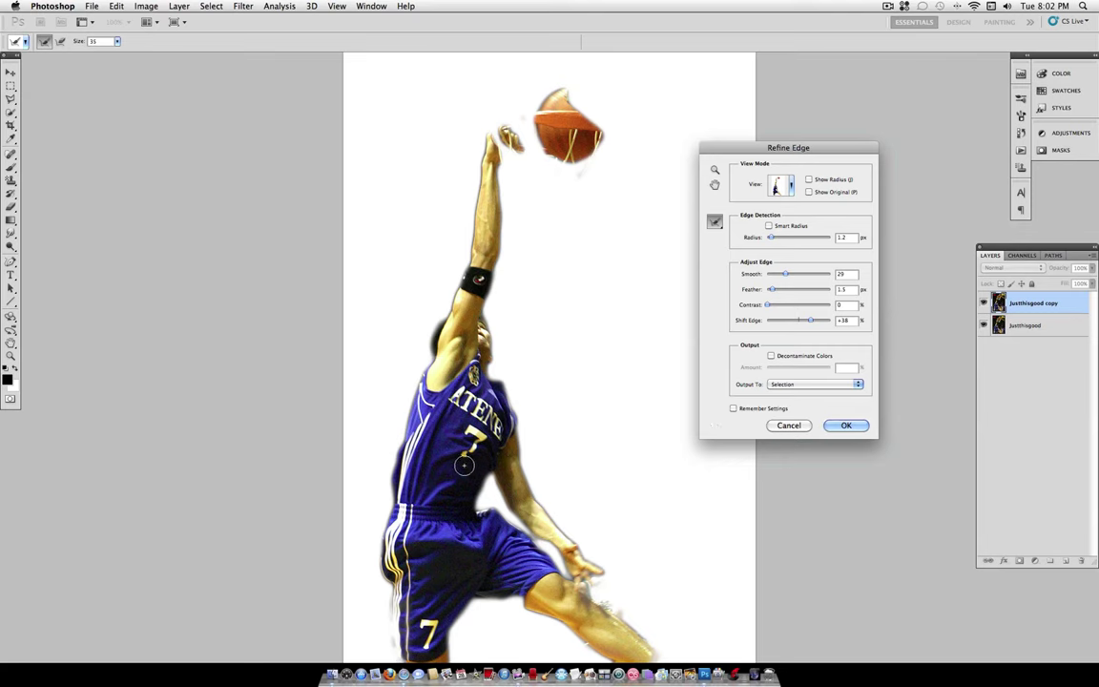
{"action": "left_click", "coordinate": [854, 431]}
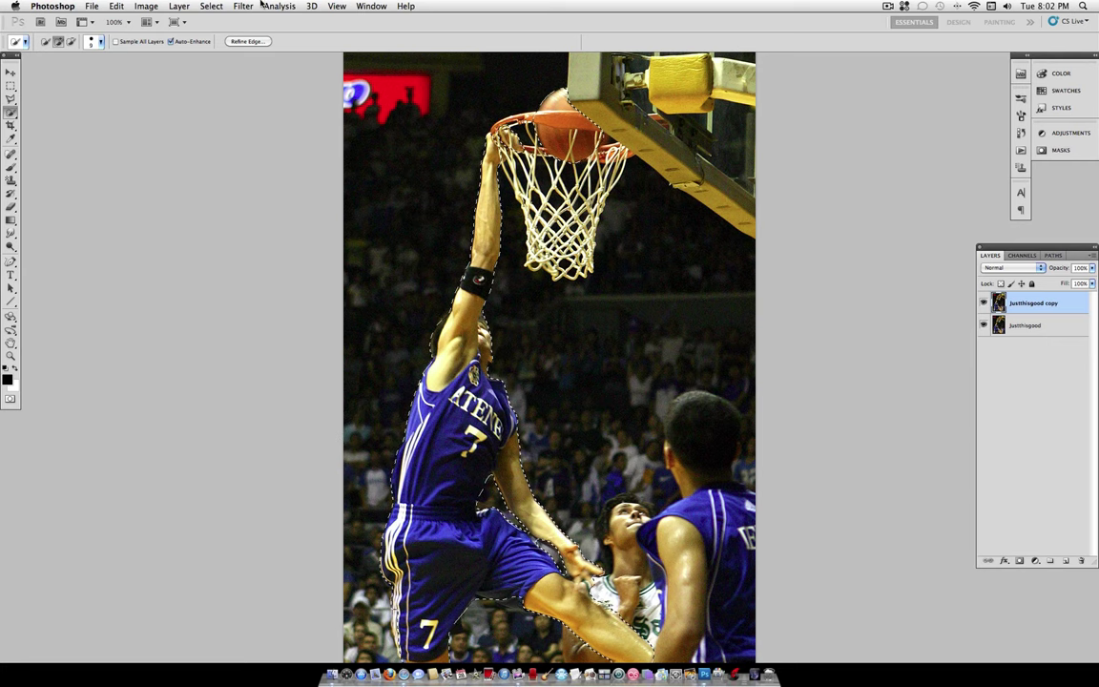
Step: Add a layer mask revealing the selection to the Justthisgood copy layer, and check the cutout by briefly hiding the original layer
{"action": "left_click", "coordinate": [179, 6]}
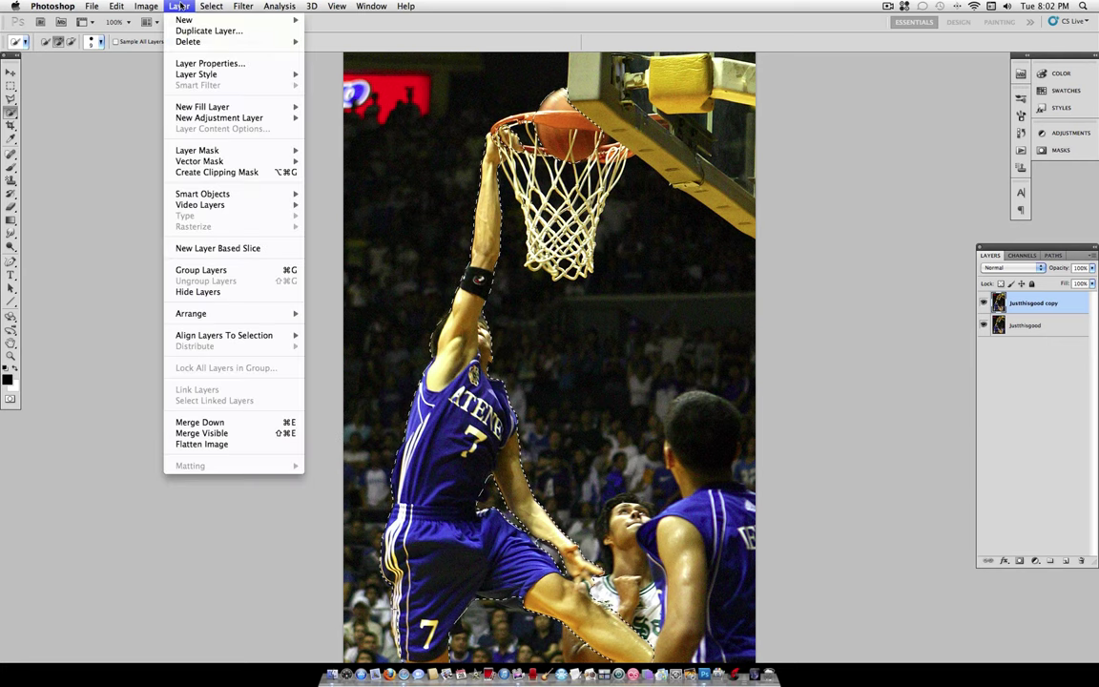
{"action": "mouse_move", "coordinate": [256, 151]}
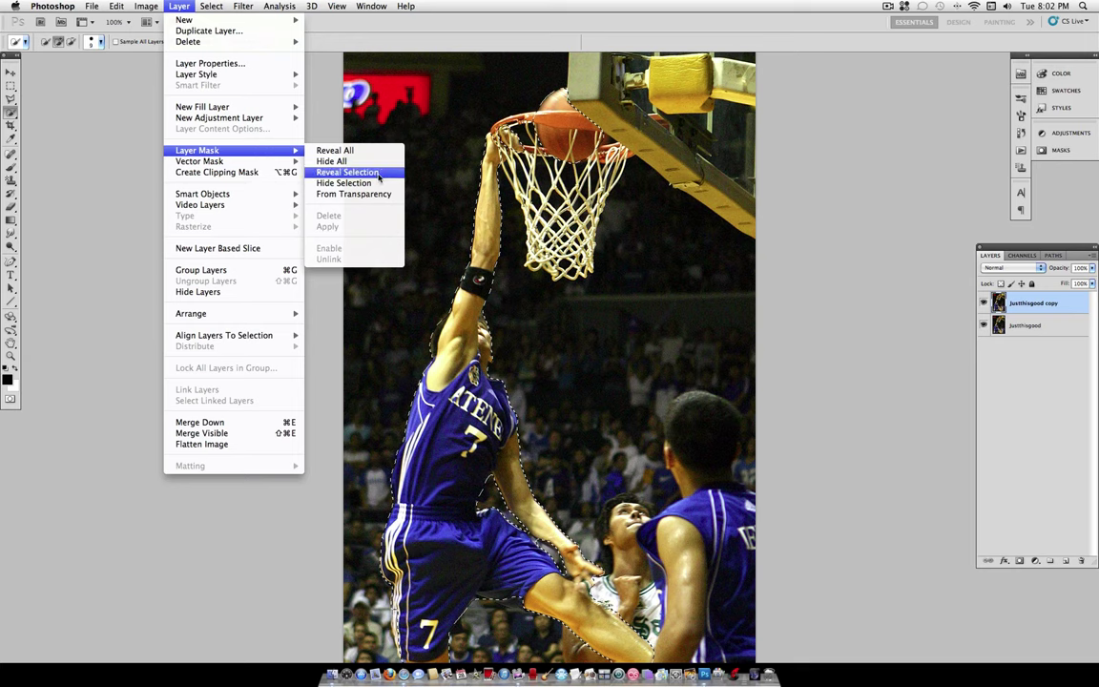
{"action": "left_click", "coordinate": [348, 172]}
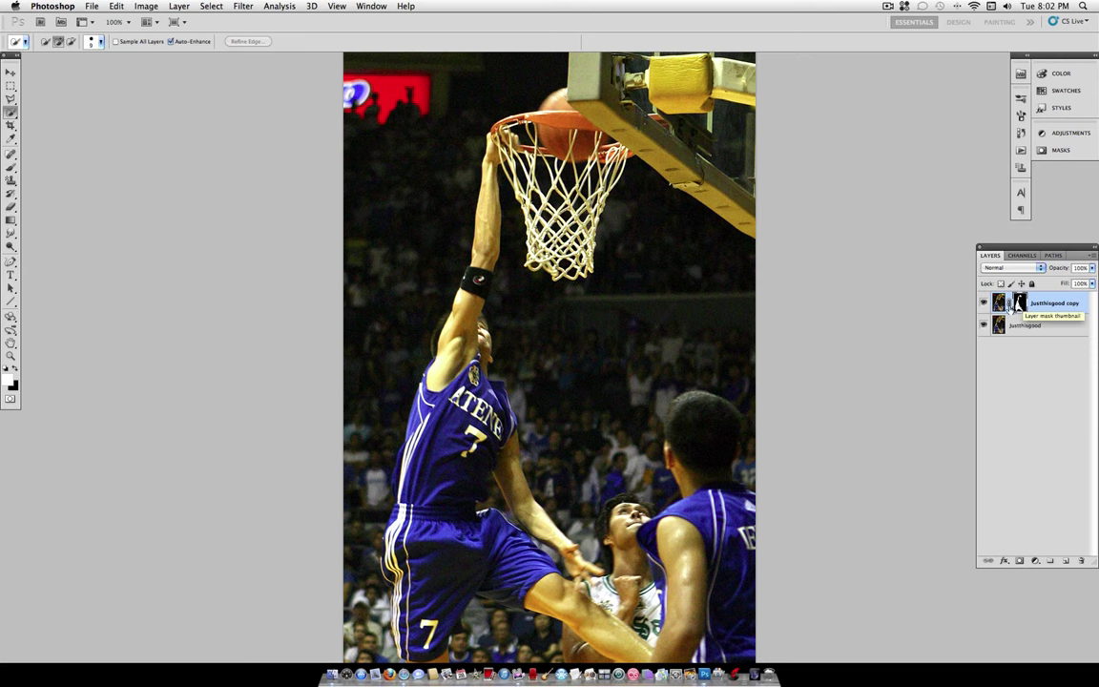
{"action": "left_click", "coordinate": [983, 327]}
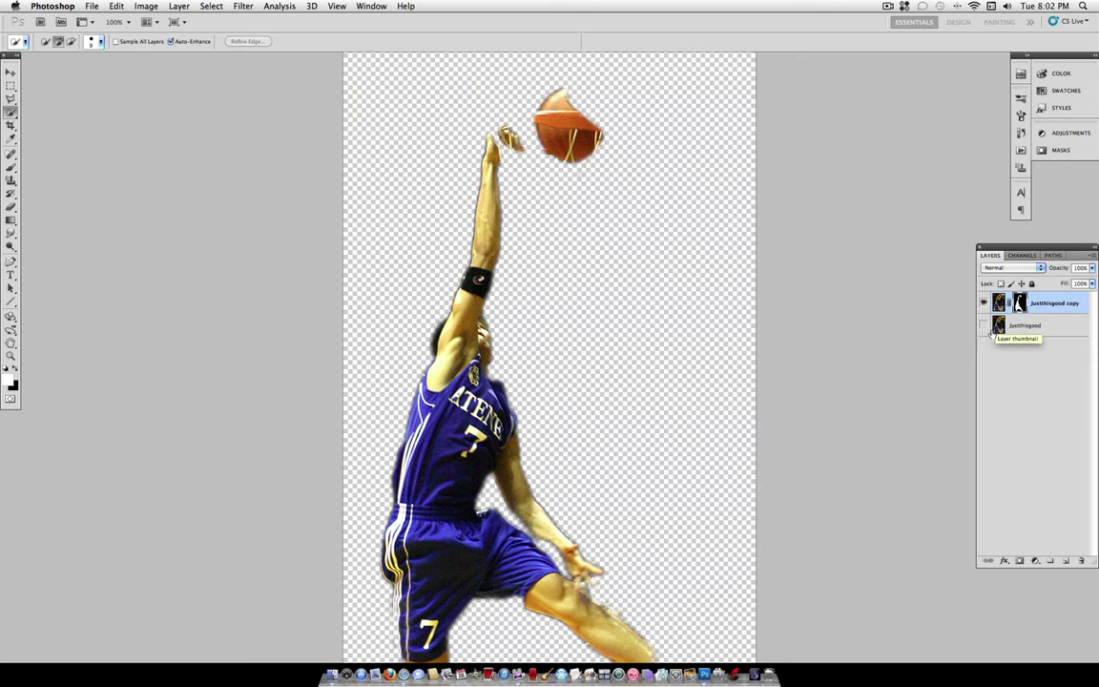
{"action": "left_click", "coordinate": [984, 326]}
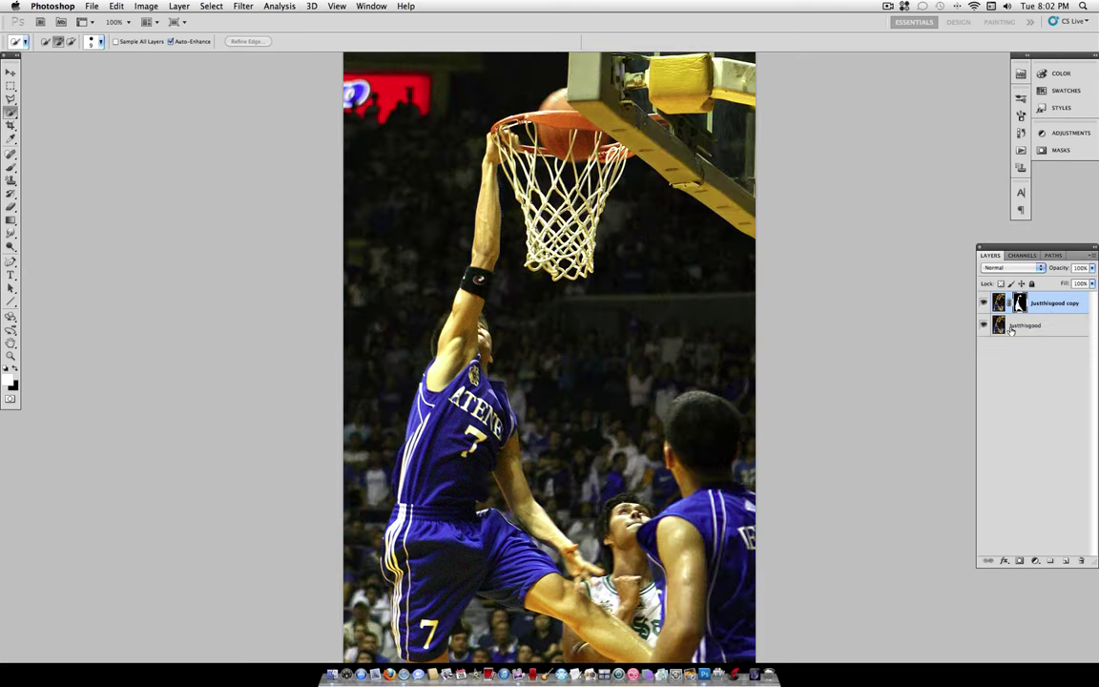
Step: Desaturate the original Justthisgood layer beneath the masked copy
{"action": "left_click", "coordinate": [1037, 328]}
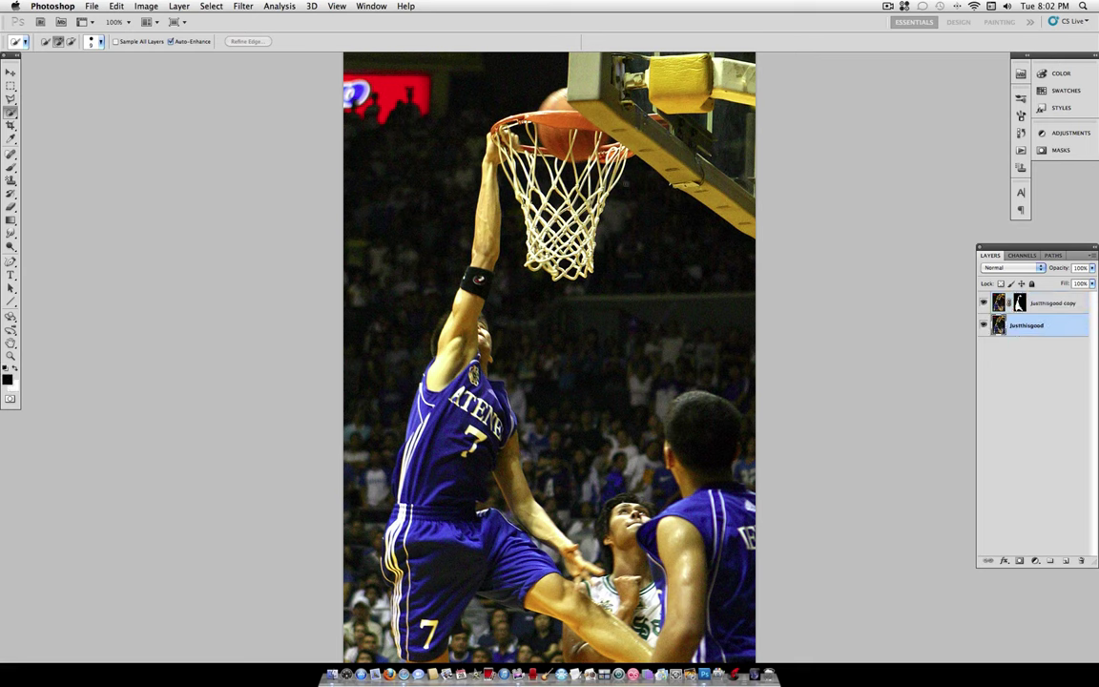
{"action": "left_click", "coordinate": [149, 5]}
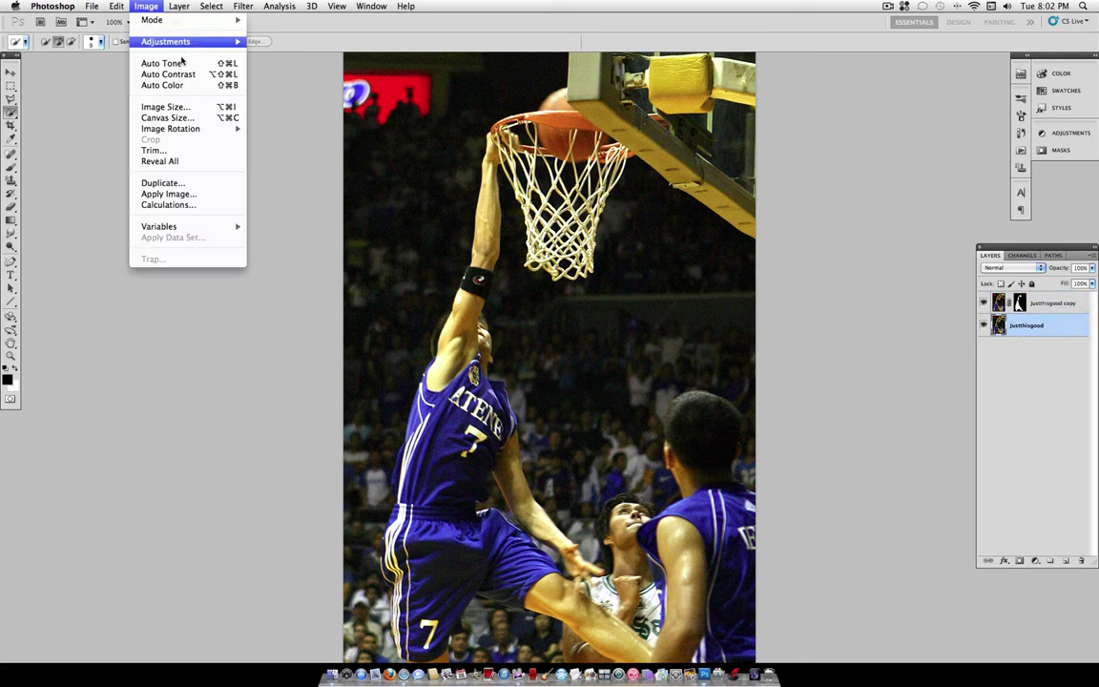
{"action": "mouse_move", "coordinate": [193, 42]}
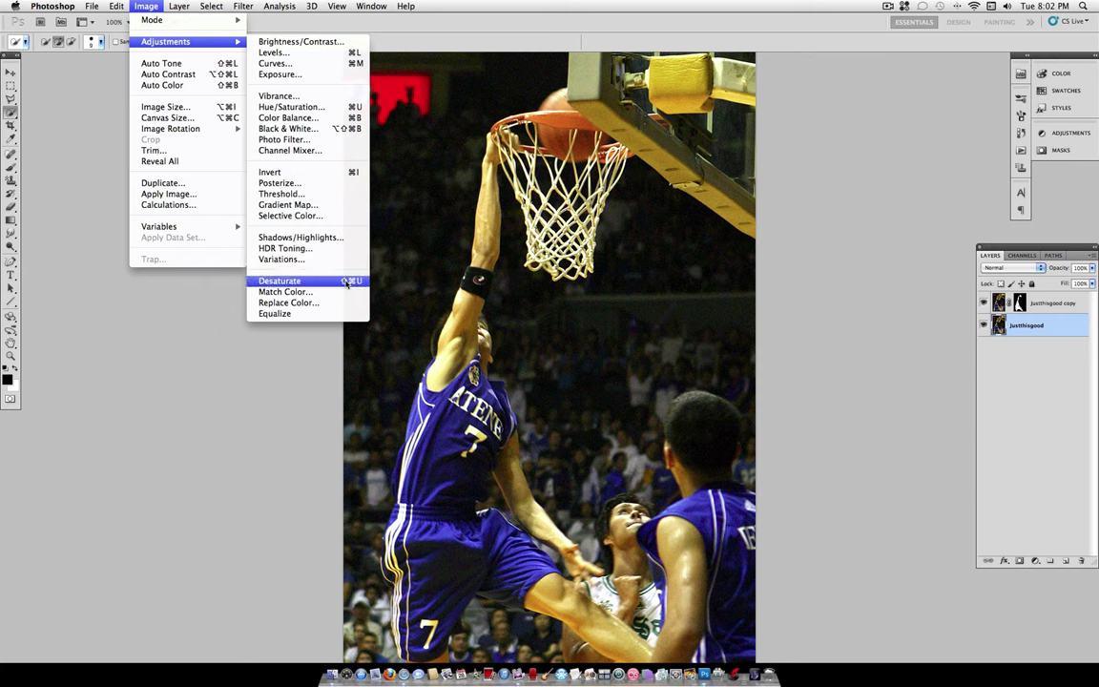
{"action": "left_click", "coordinate": [286, 280]}
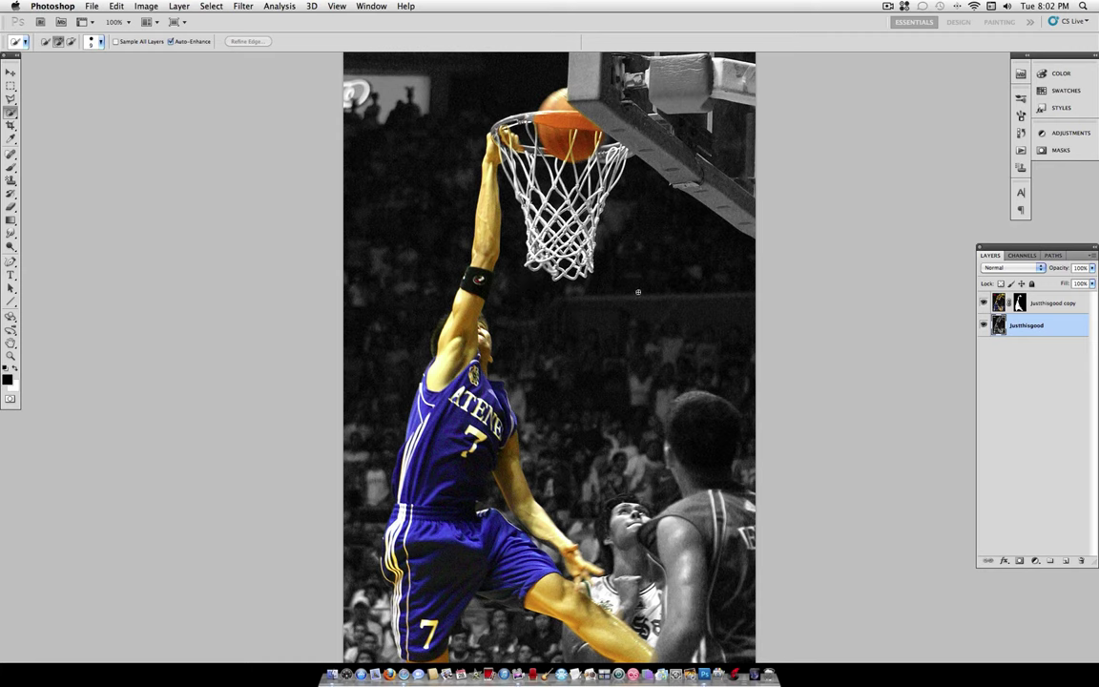
Step: Target the Justthisgood copy layer's mask with the Brush tool and replace the current brushes with the default set
{"action": "left_click", "coordinate": [1019, 303]}
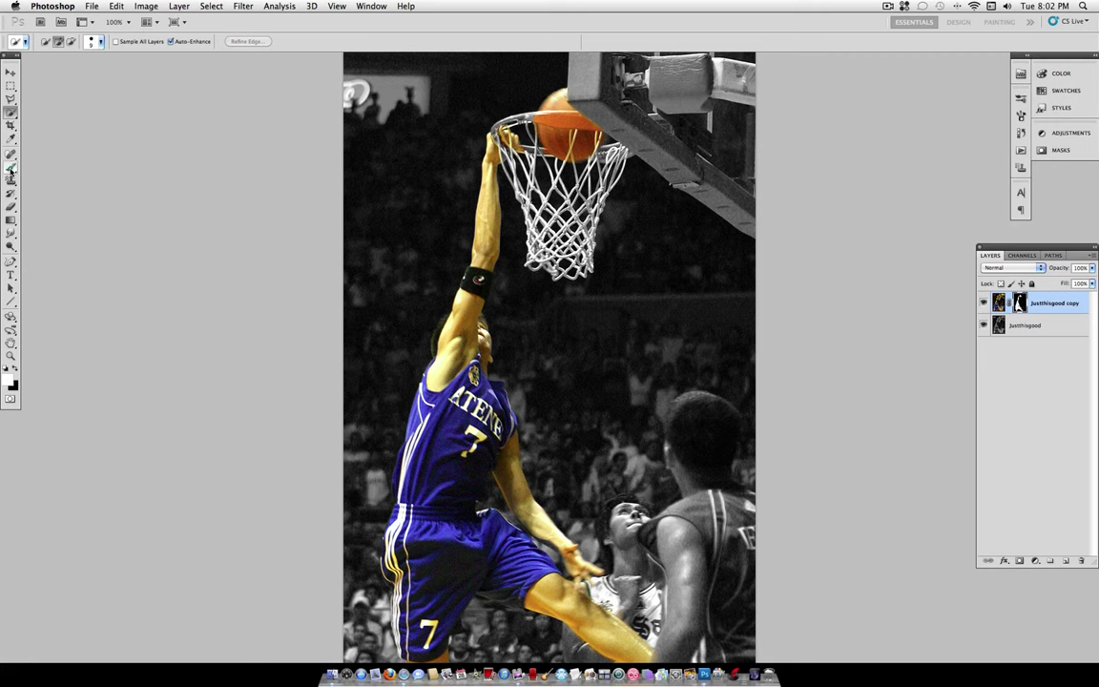
{"action": "left_click_drag", "start_coordinate": [10, 168], "coordinate": [44, 164]}
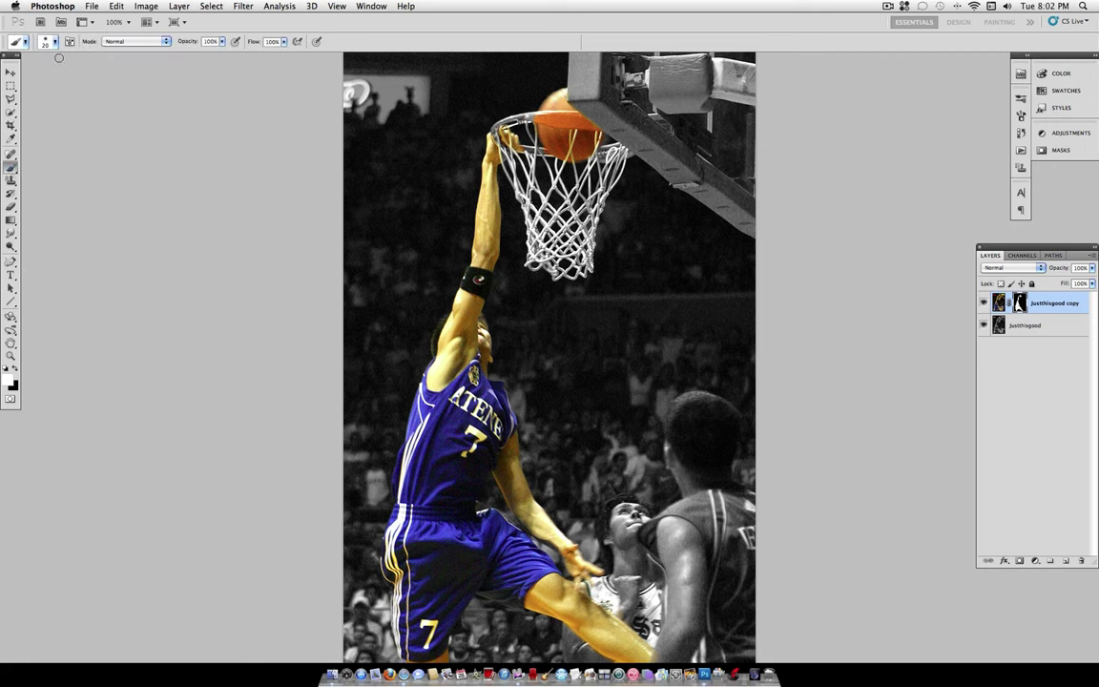
{"action": "left_click", "coordinate": [54, 44]}
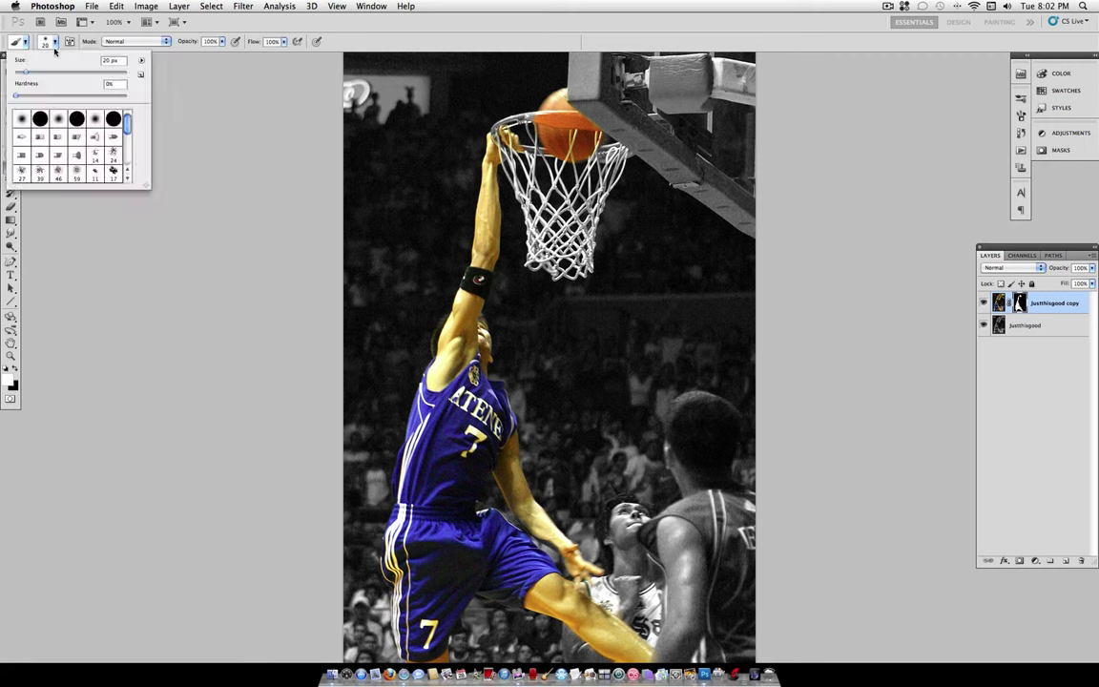
{"action": "left_click", "coordinate": [75, 116]}
{"action": "left_click", "coordinate": [141, 61]}
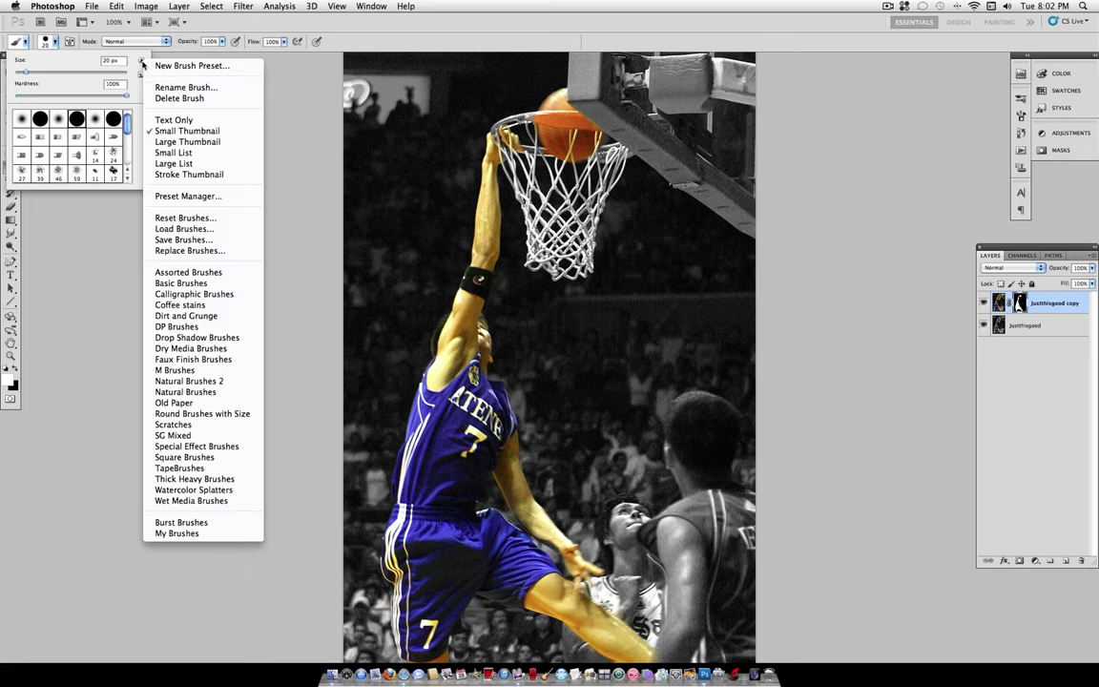
{"action": "left_click", "coordinate": [184, 218]}
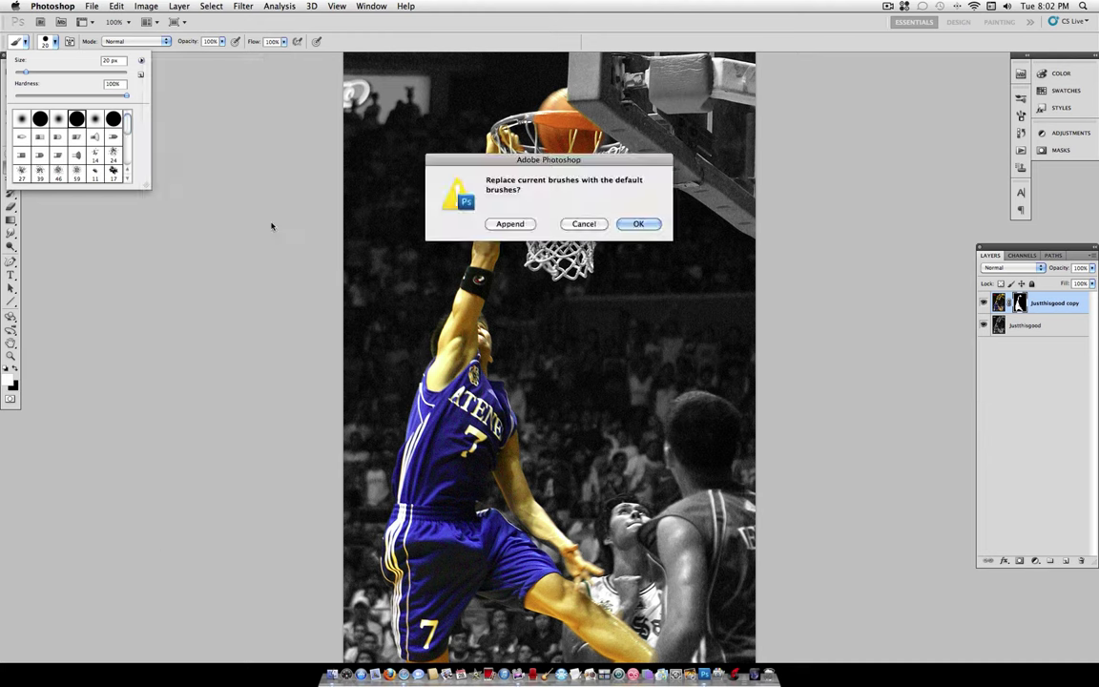
{"action": "left_click", "coordinate": [647, 223]}
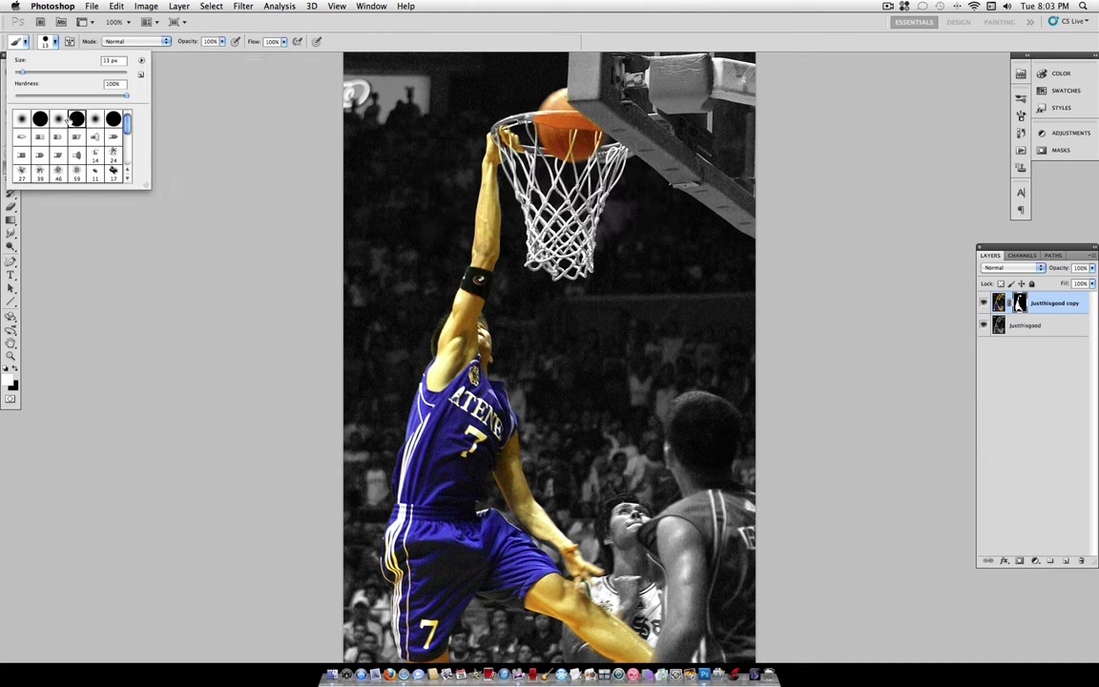
Step: Choose a soft round brush with 0% hardness and set its size to 21 px
{"action": "left_click", "coordinate": [59, 118]}
{"action": "left_click_drag", "start_coordinate": [35, 71], "coordinate": [39, 73]}
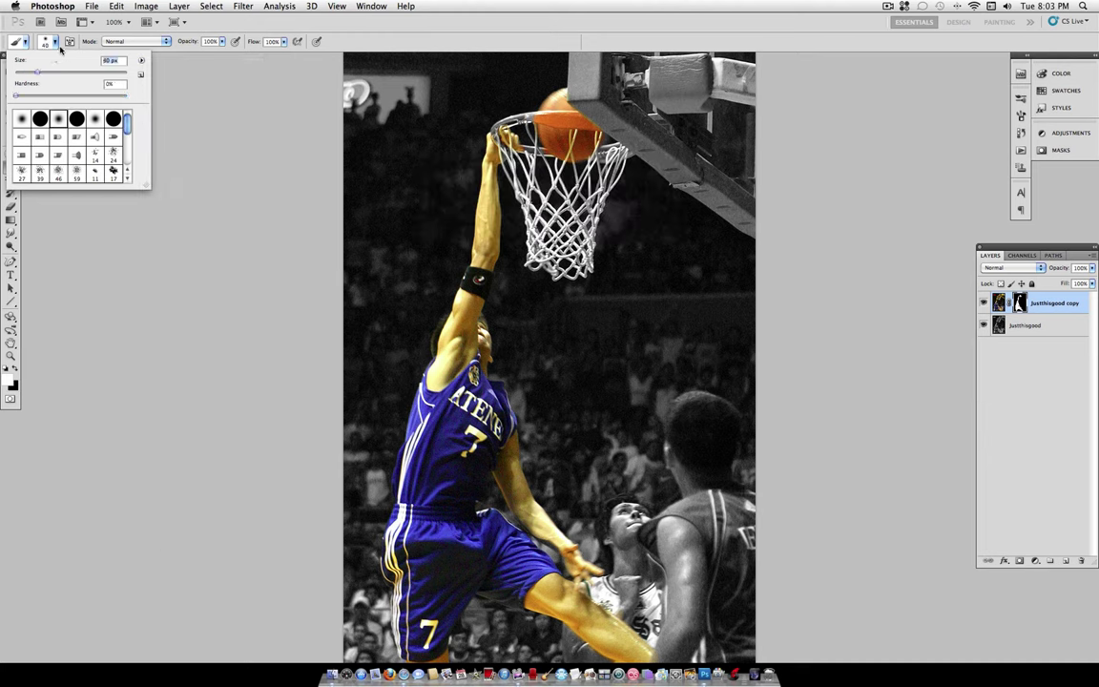
{"action": "left_click", "coordinate": [55, 42]}
{"action": "left_click", "coordinate": [53, 42]}
{"action": "left_click_drag", "start_coordinate": [36, 71], "coordinate": [27, 71]}
{"action": "left_click", "coordinate": [52, 42]}
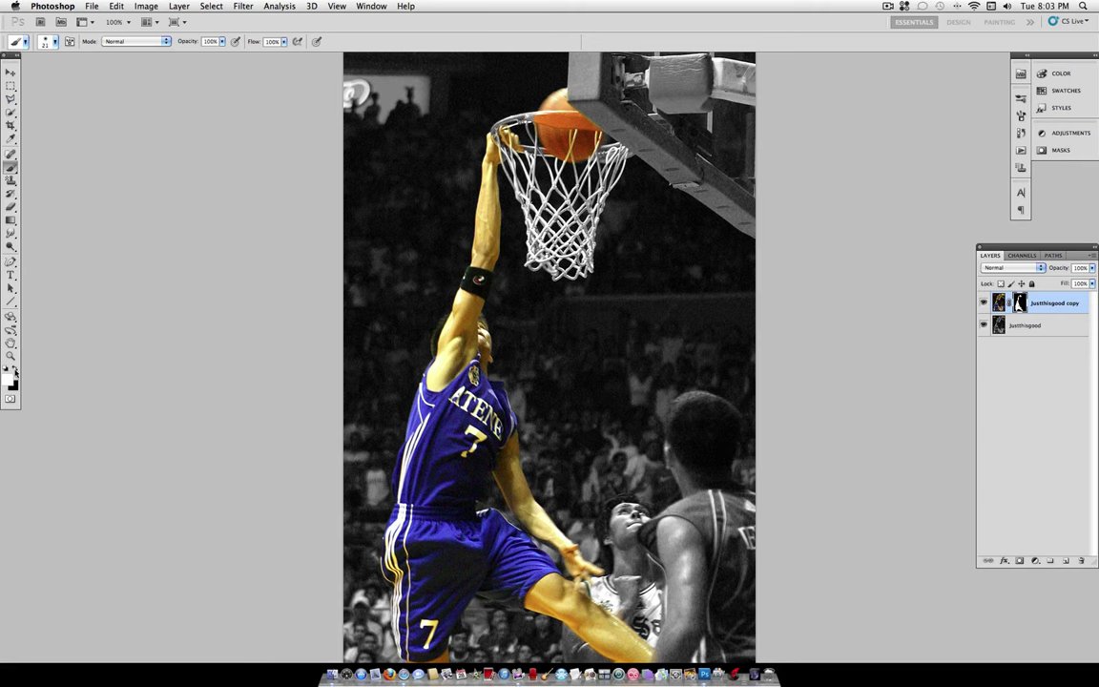
Step: Set the foreground colour to black and the background to white for painting on the mask
{"action": "left_click", "coordinate": [5, 369]}
{"action": "key", "text": "x"}
{"action": "left_click", "coordinate": [16, 370]}
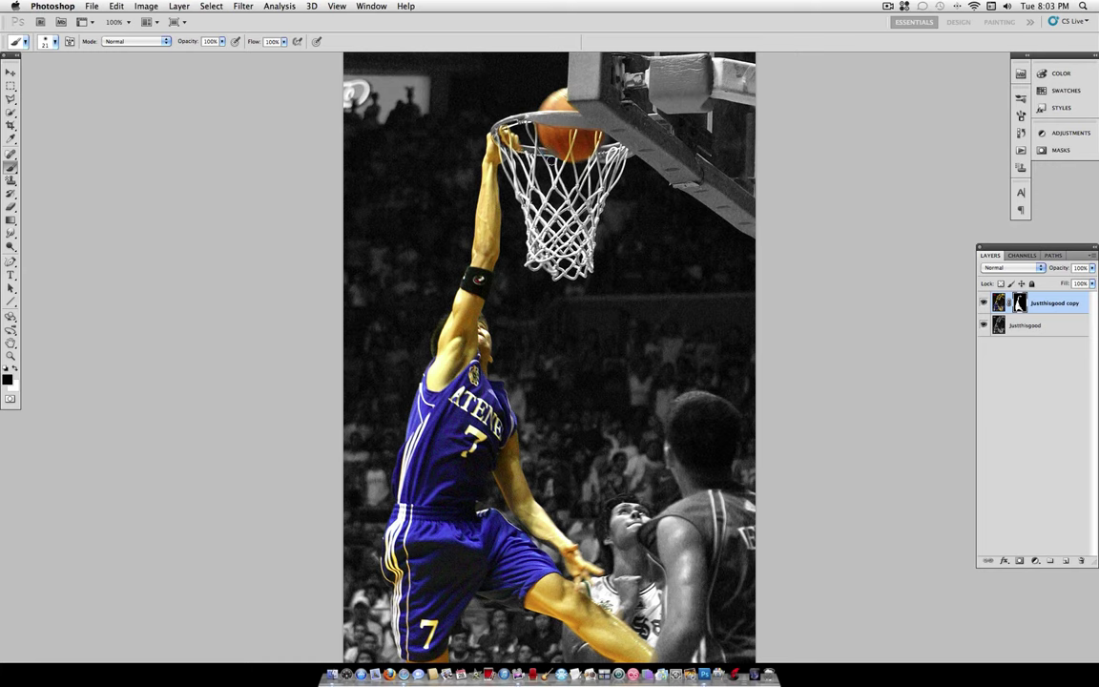
Step: Duplicate the Justthisgood copy layer as Justthisgood copy 2 and set the duplicate's blend mode to Overlay
{"action": "key", "text": "x"}
{"action": "right_click", "coordinate": [1059, 303]}
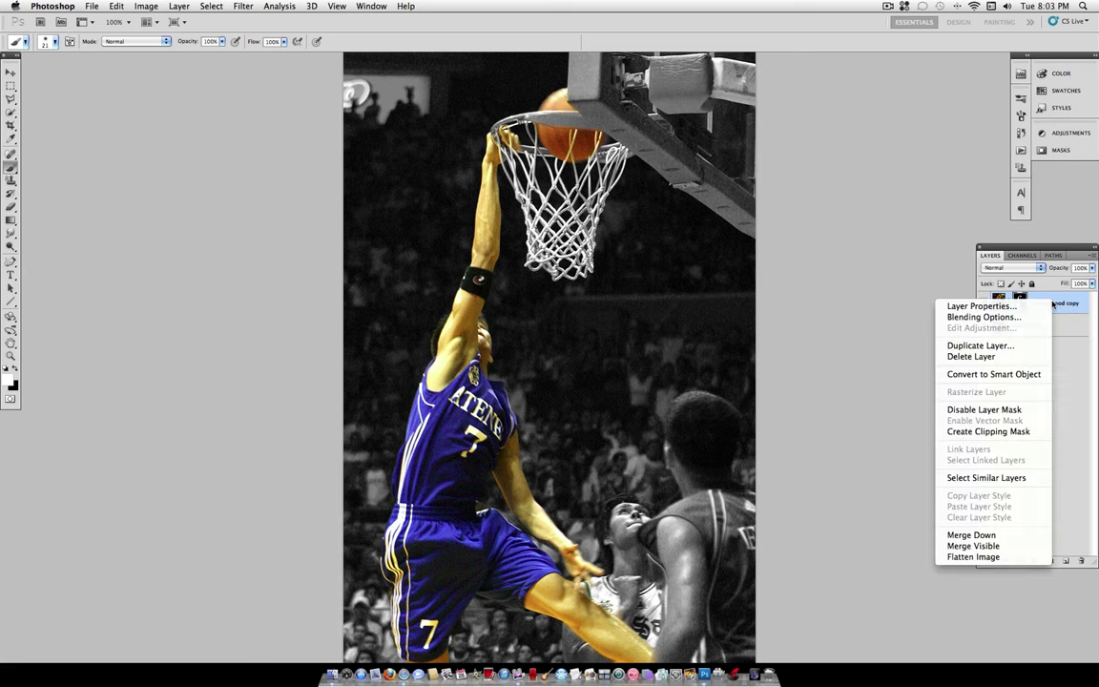
{"action": "left_click", "coordinate": [1017, 347]}
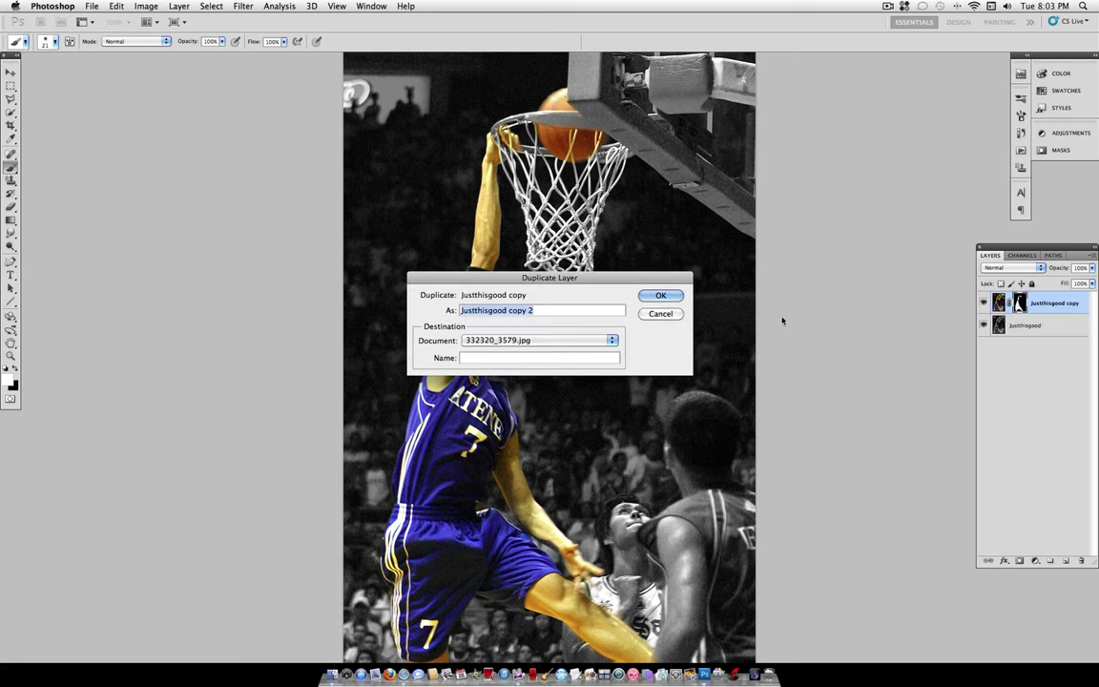
{"action": "left_click", "coordinate": [669, 296]}
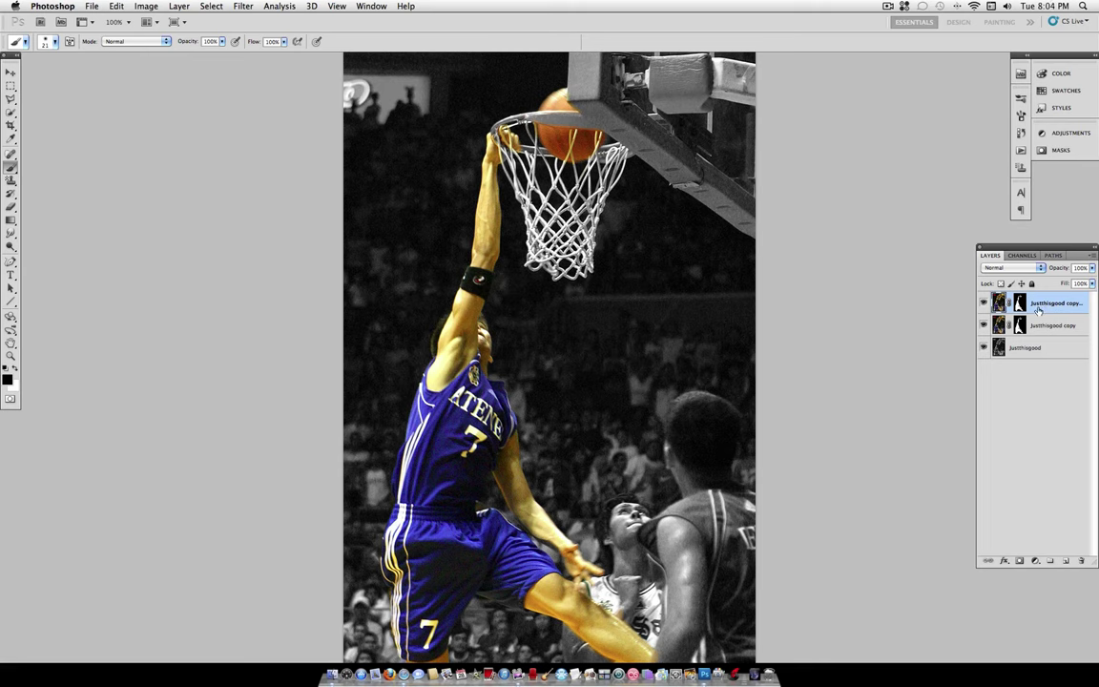
{"action": "left_click", "coordinate": [1020, 270]}
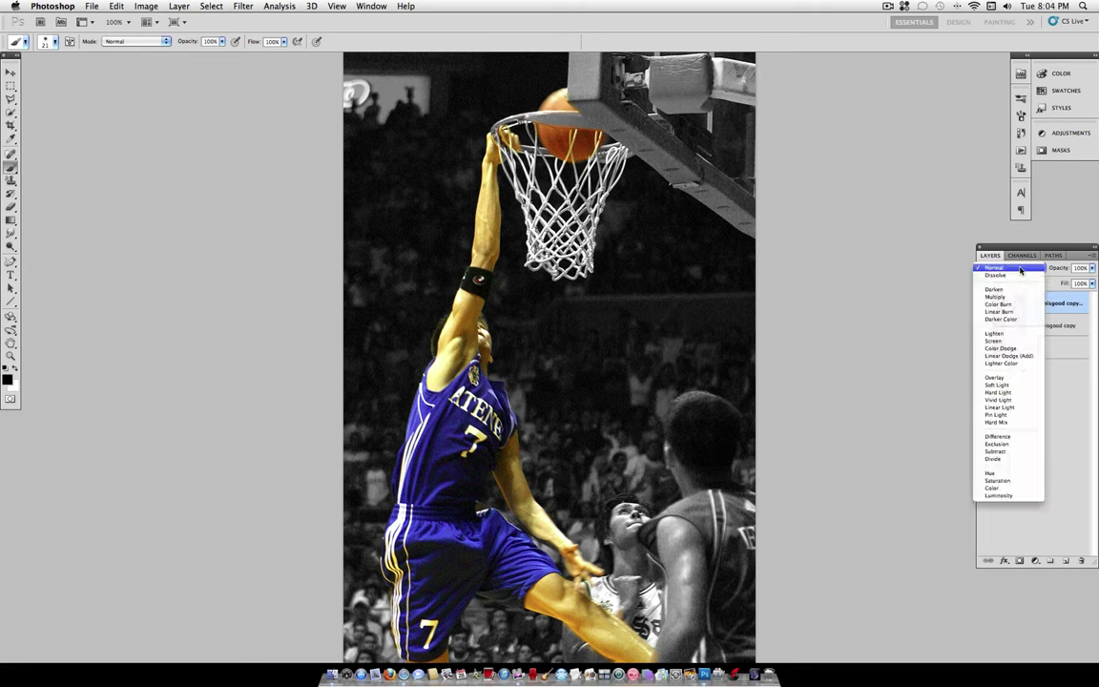
{"action": "left_click", "coordinate": [1008, 380]}
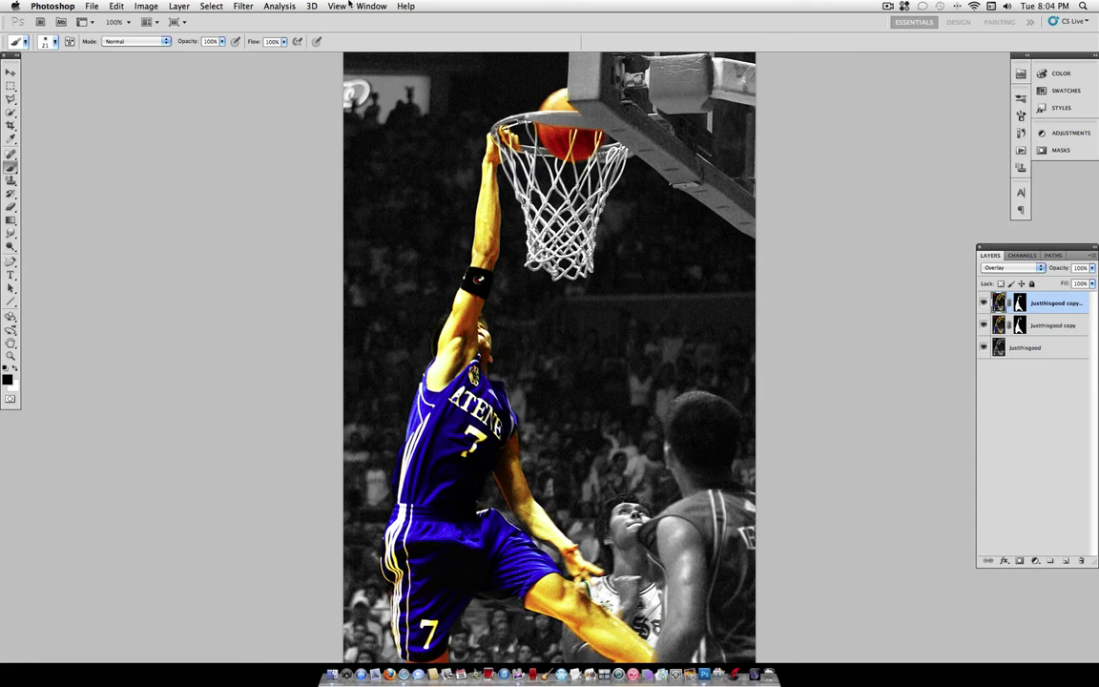
Step: Apply a Gaussian Blur with a 3.2-pixel radius to the Justthisgood copy 2 layer
{"action": "left_click", "coordinate": [244, 7]}
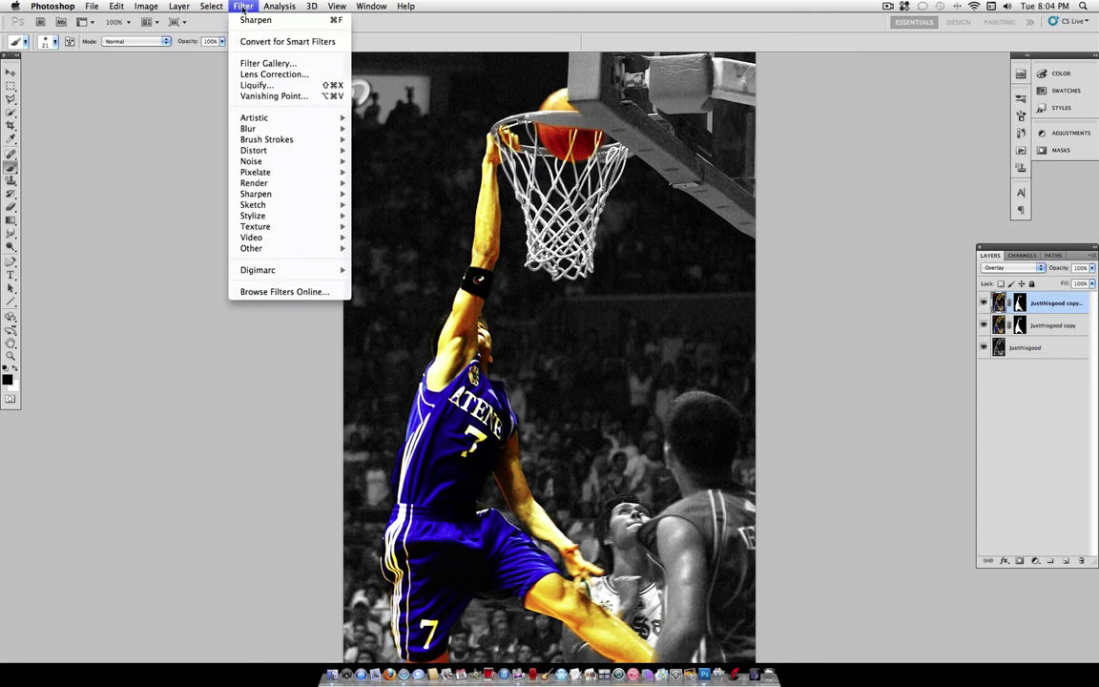
{"action": "mouse_move", "coordinate": [286, 127]}
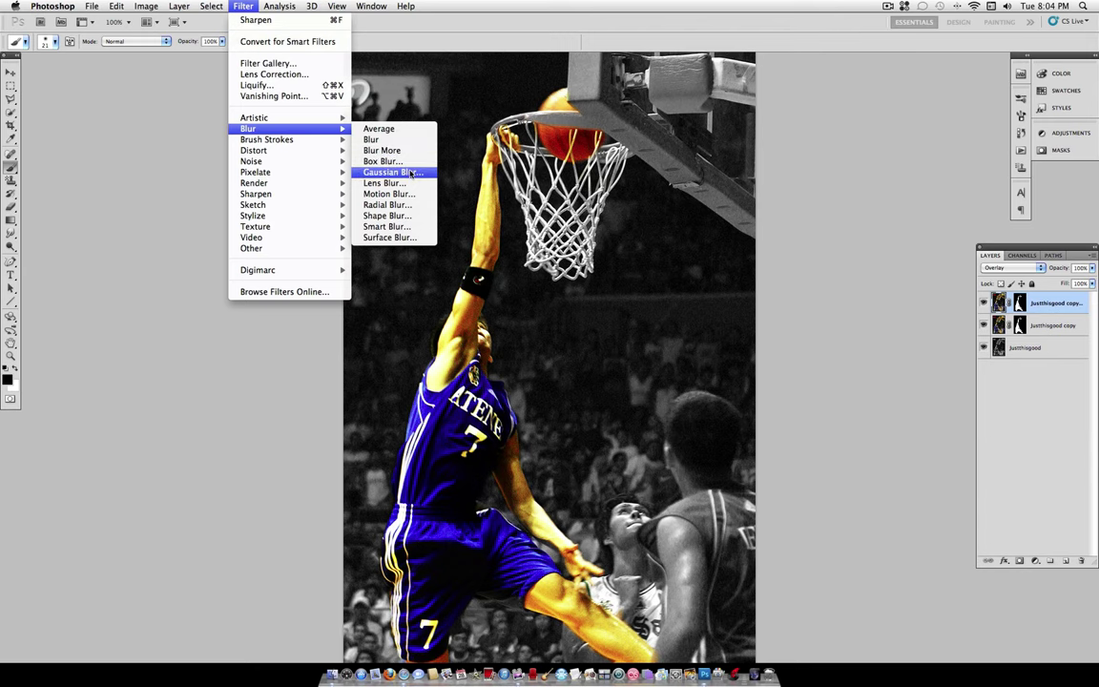
{"action": "left_click", "coordinate": [412, 174]}
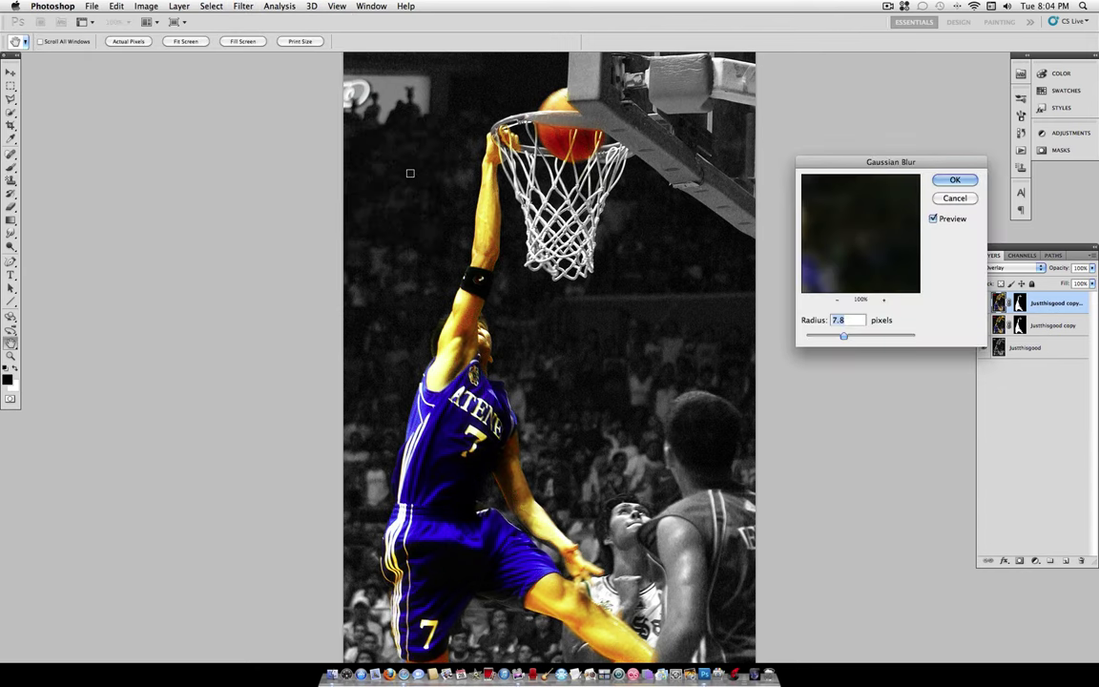
{"action": "left_click_drag", "start_coordinate": [843, 336], "coordinate": [825, 337]}
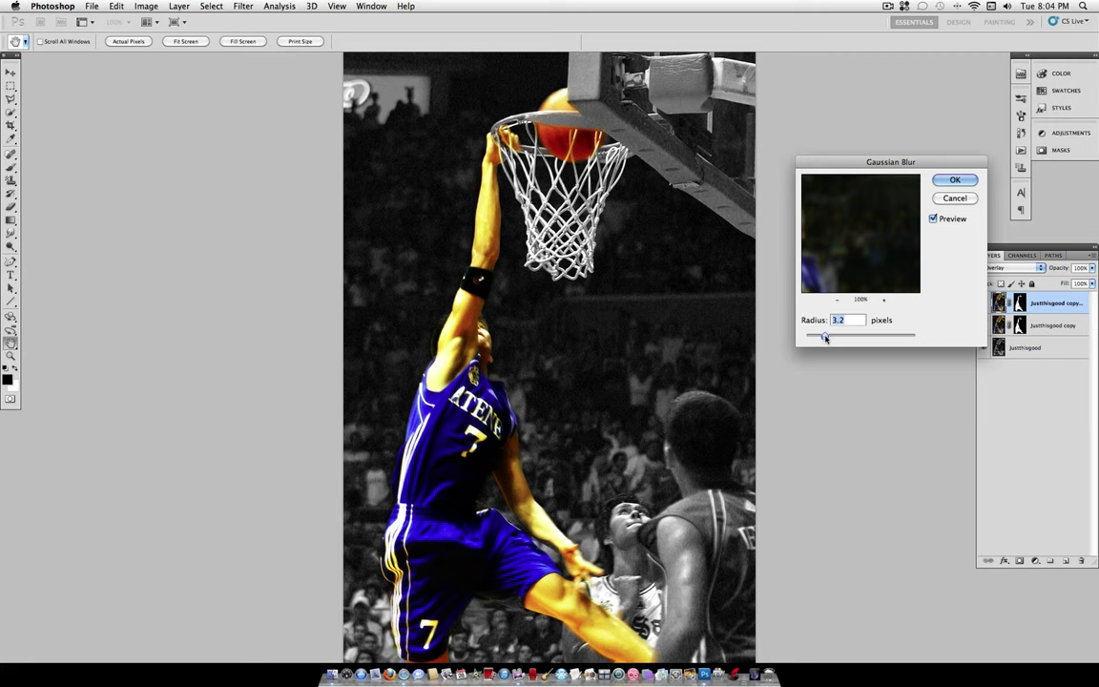
{"action": "left_click", "coordinate": [954, 180]}
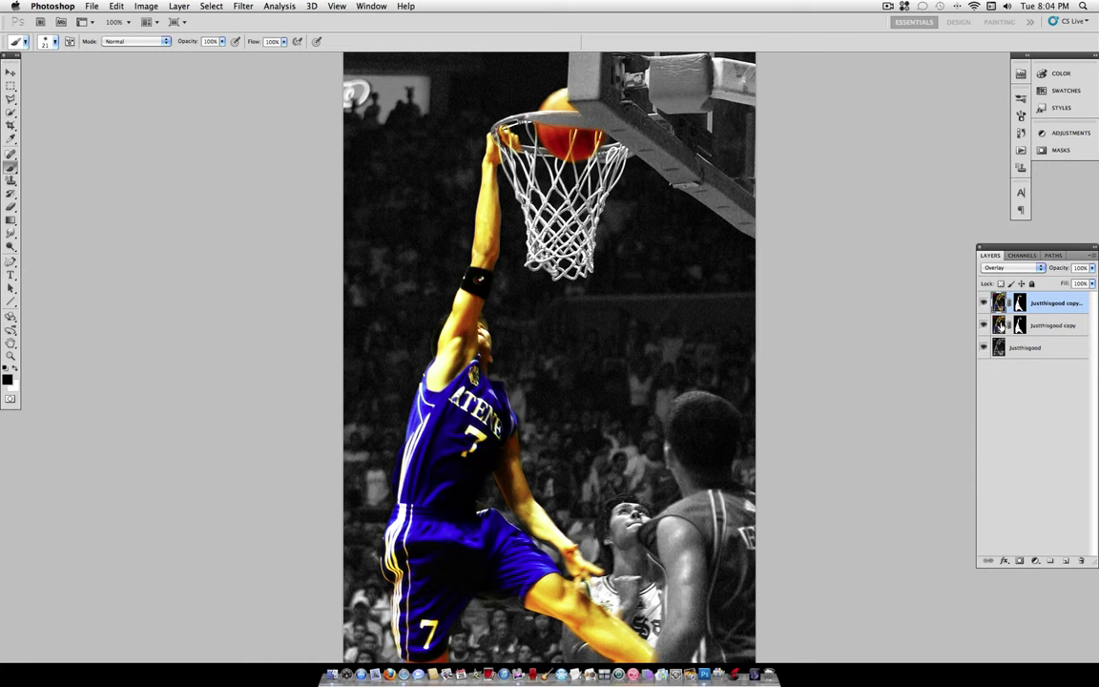
Step: Target the Justthisgood copy layer's image with the Smudge tool at 15% strength and a 17 px soft brush
{"action": "left_click", "coordinate": [1000, 327]}
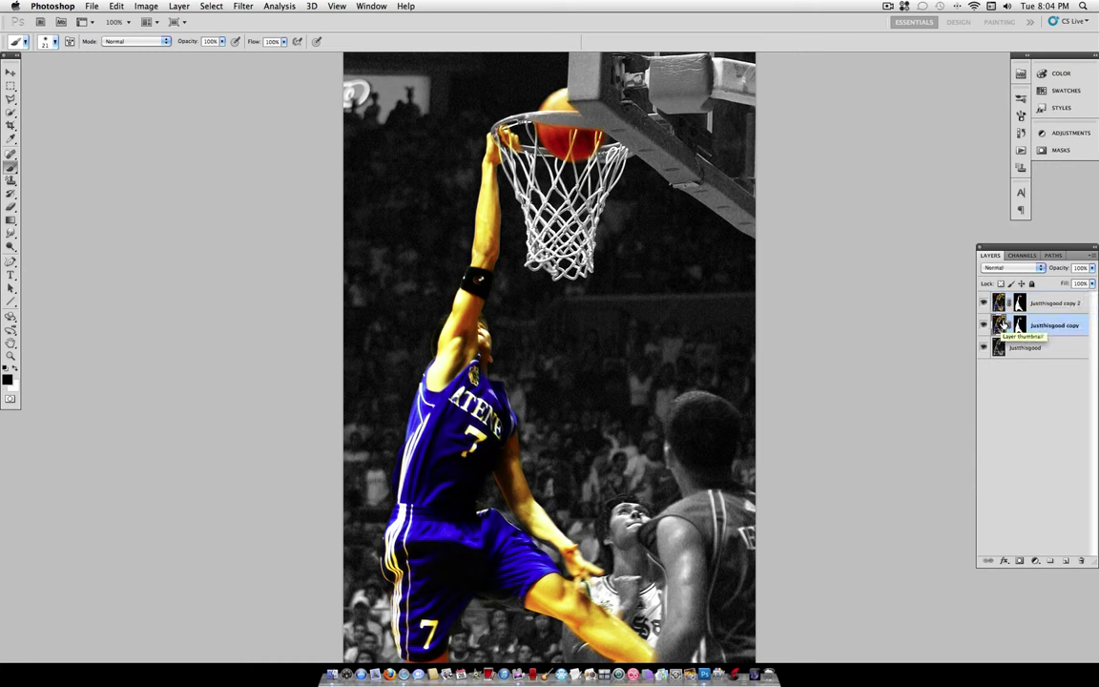
{"action": "left_click", "coordinate": [10, 233]}
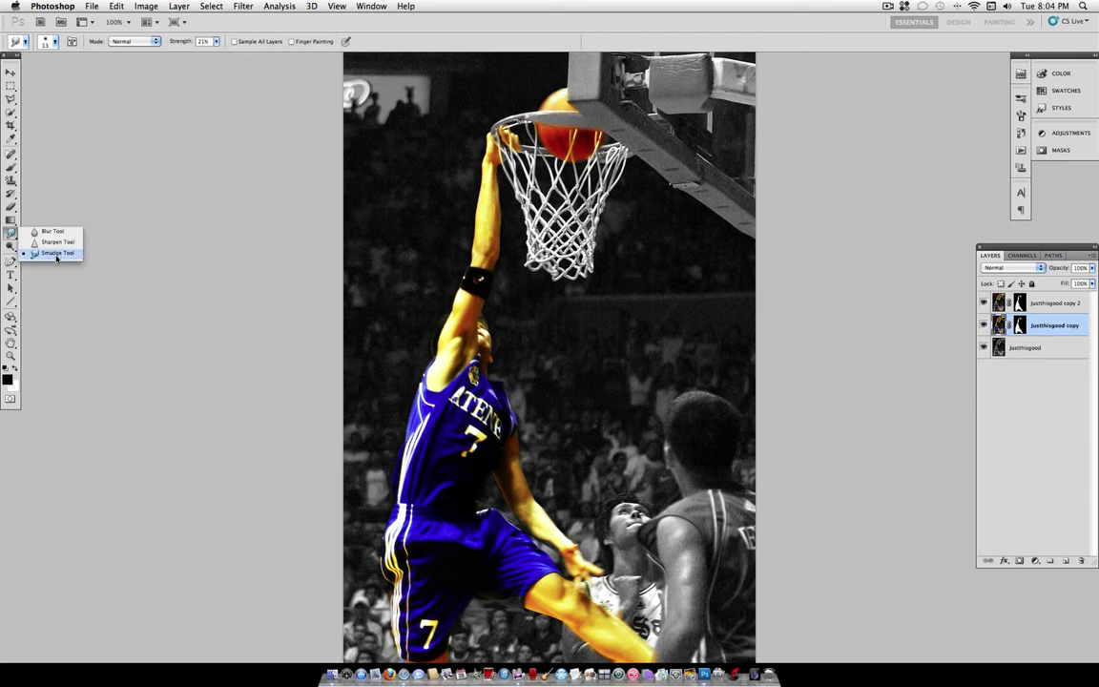
{"action": "left_click", "coordinate": [56, 253]}
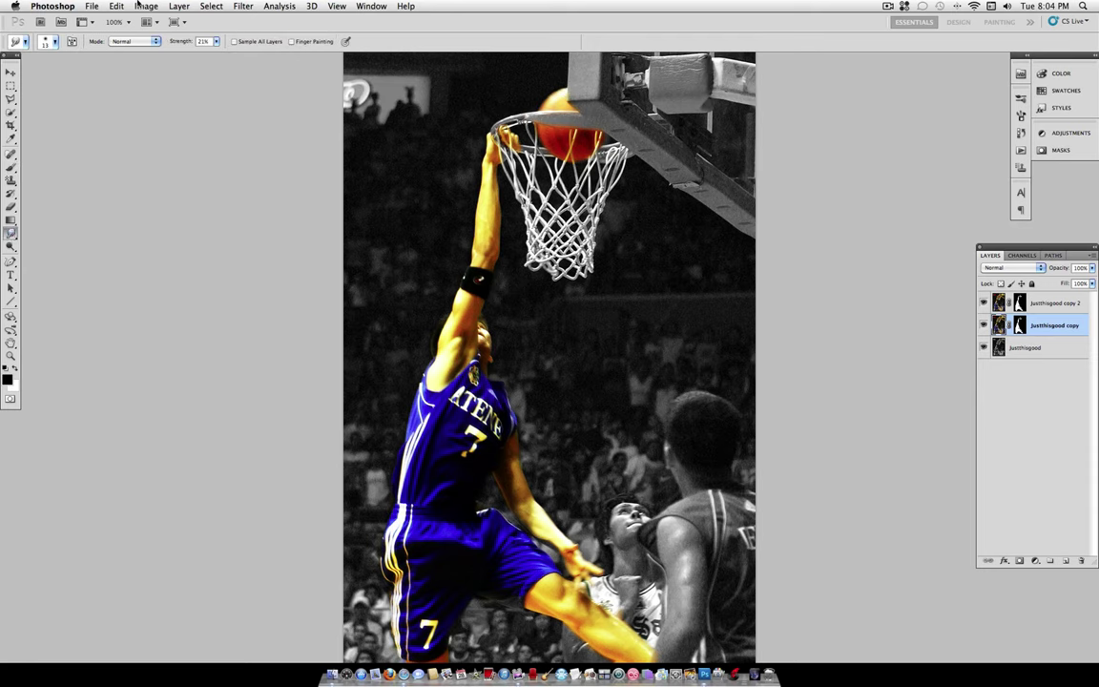
{"action": "left_click", "coordinate": [217, 43]}
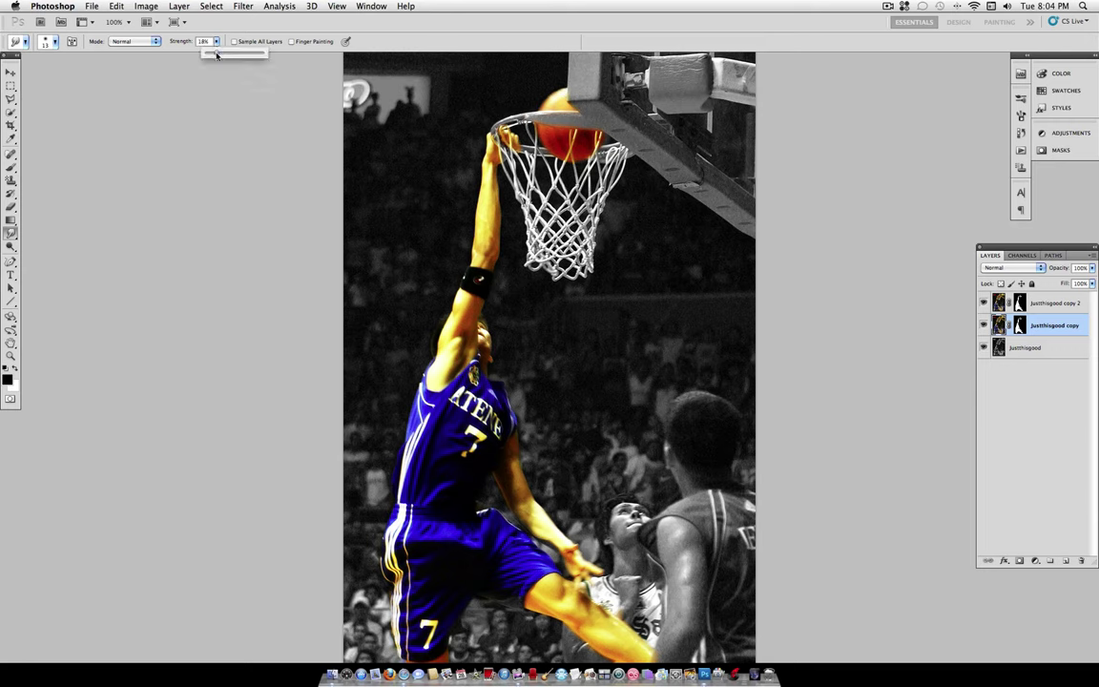
{"action": "left_click", "coordinate": [214, 44]}
{"action": "left_click", "coordinate": [55, 42]}
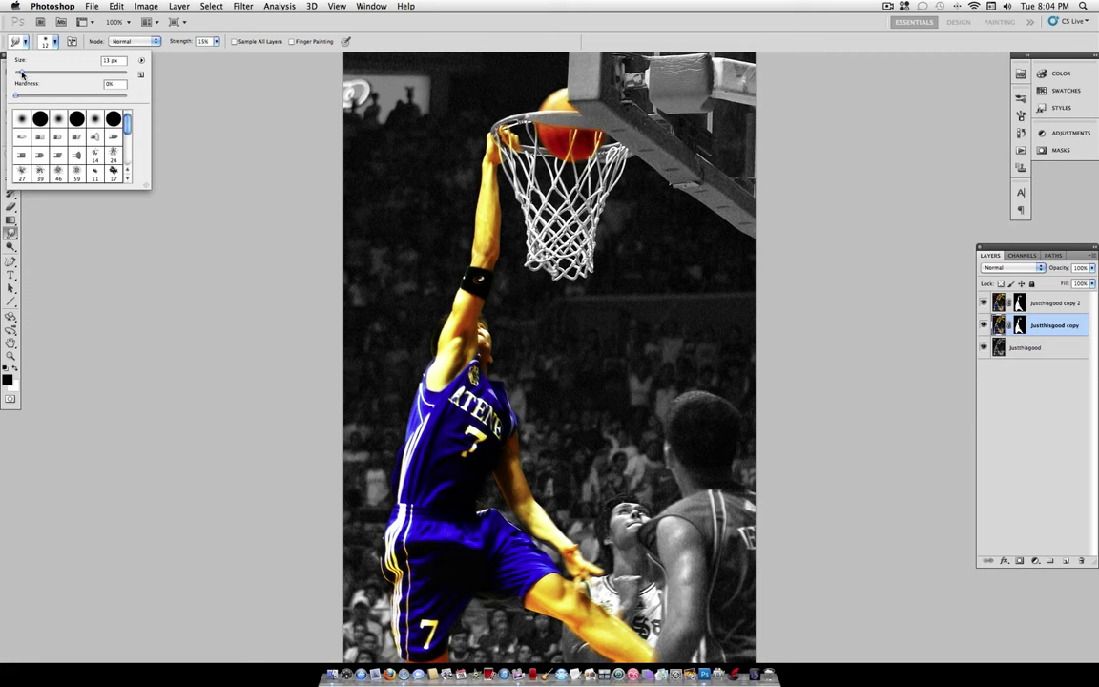
{"action": "left_click_drag", "start_coordinate": [21, 73], "coordinate": [24, 73]}
{"action": "left_click", "coordinate": [54, 42]}
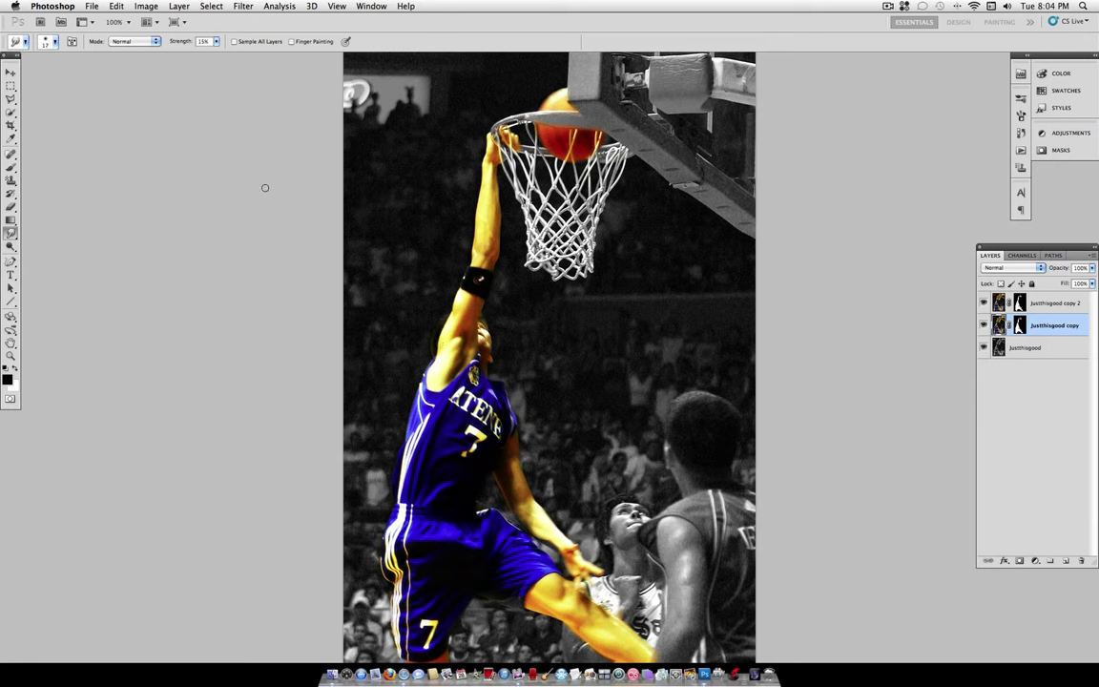
Step: Smudge along the player's leg, shorts and jersey to smooth their texture, adapting the brush size to each area
{"action": "key", "text": "bracketright"}
{"action": "key", "text": "bracketright"}
{"action": "key", "text": "bracketleft"}
{"action": "key", "text": "bracketleft"}
{"action": "key", "text": "bracketleft"}
{"action": "key", "text": "]"}
{"action": "left_click_drag", "start_coordinate": [568, 601], "coordinate": [559, 587]}
{"action": "mouse_move", "coordinate": [391, 571]}
{"action": "left_mouse_down"}
{"action": "mouse_move", "coordinate": [413, 469]}
{"action": "mouse_move", "coordinate": [405, 472]}
{"action": "mouse_move", "coordinate": [427, 414]}
{"action": "mouse_move", "coordinate": [450, 415]}
{"action": "mouse_move", "coordinate": [462, 393]}
{"action": "mouse_move", "coordinate": [478, 432]}
{"action": "mouse_move", "coordinate": [466, 432]}
{"action": "mouse_move", "coordinate": [483, 436]}
{"action": "mouse_move", "coordinate": [429, 465]}
{"action": "left_mouse_up"}
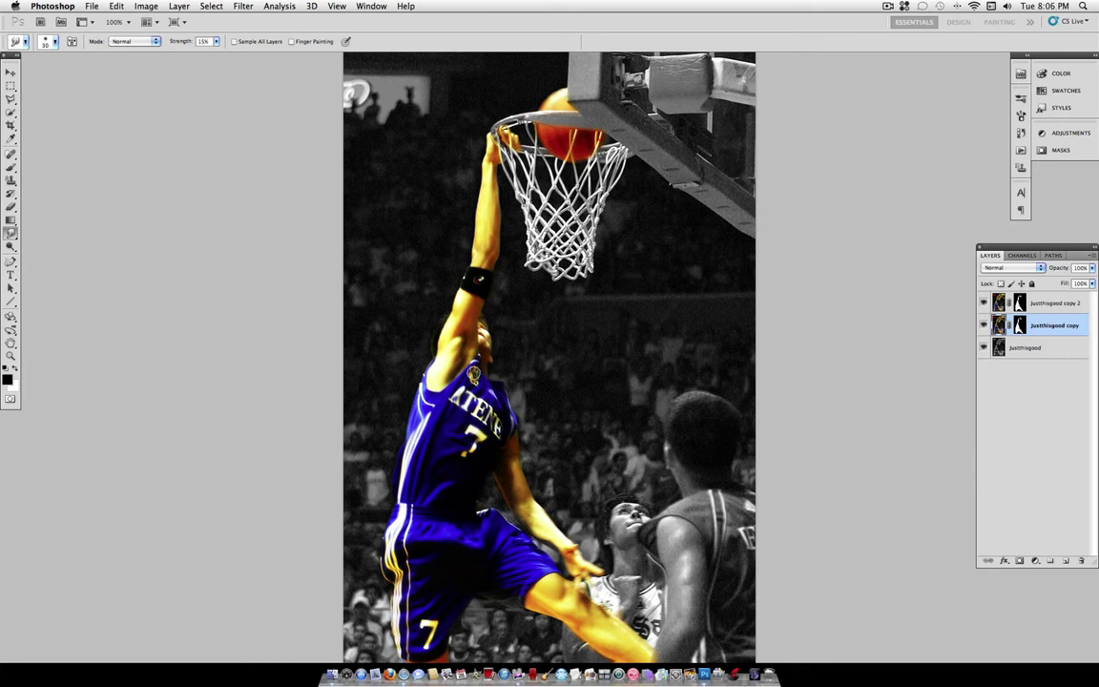
{"action": "key", "text": "bracketleft"}
{"action": "key", "text": "bracketleft"}
{"action": "key", "text": "bracketleft"}
Step: Darken the edges of the desaturated Justthisgood layer with a Lens Correction vignette amount of -80
{"action": "left_click", "coordinate": [1027, 349]}
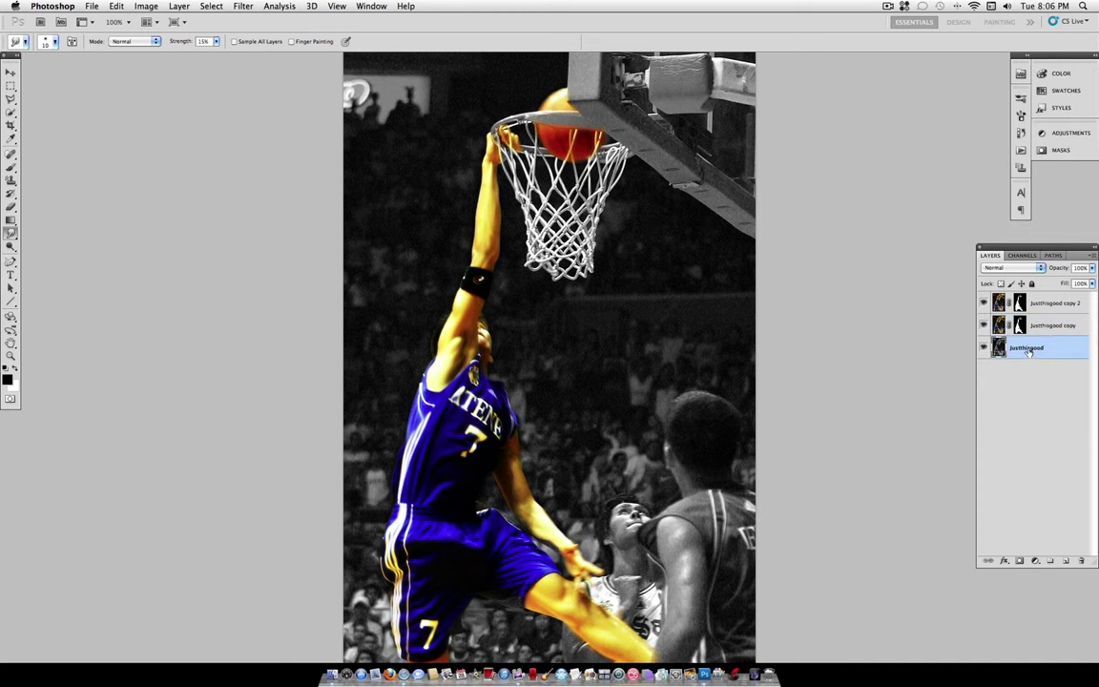
{"action": "left_click", "coordinate": [247, 6]}
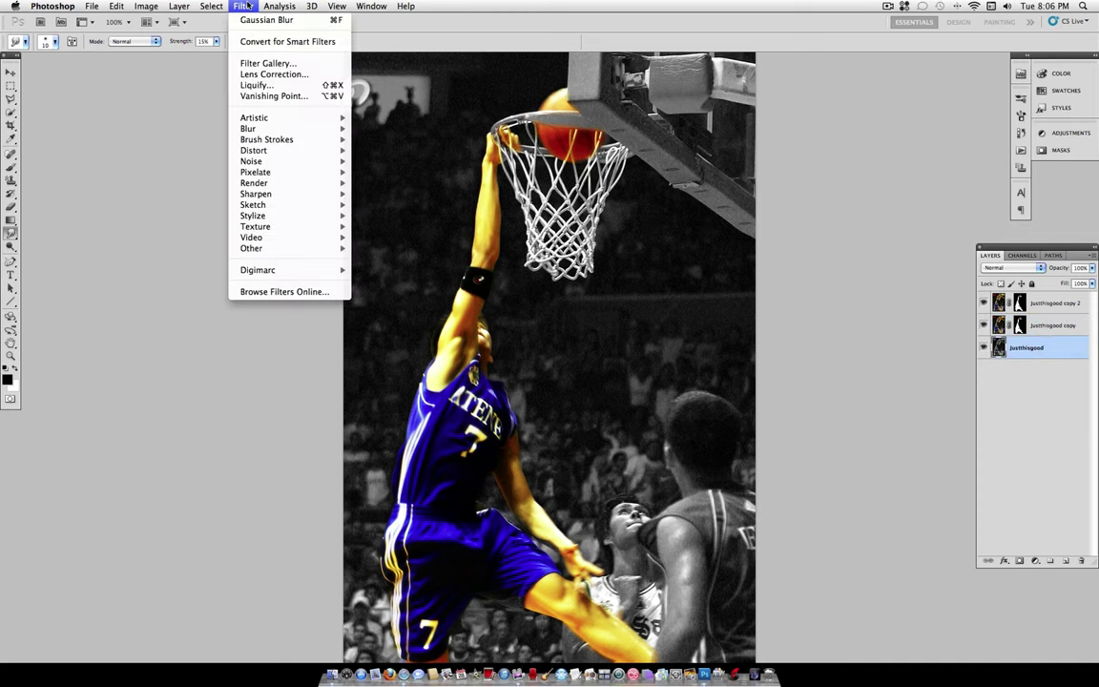
{"action": "left_click", "coordinate": [299, 75]}
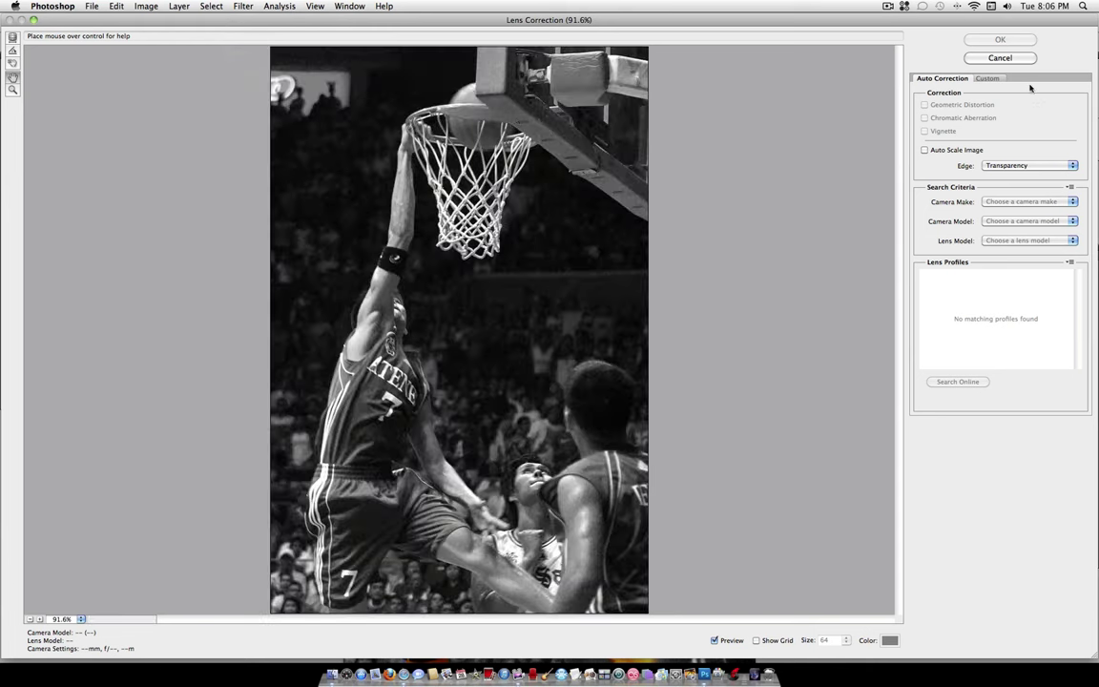
{"action": "left_click", "coordinate": [988, 78]}
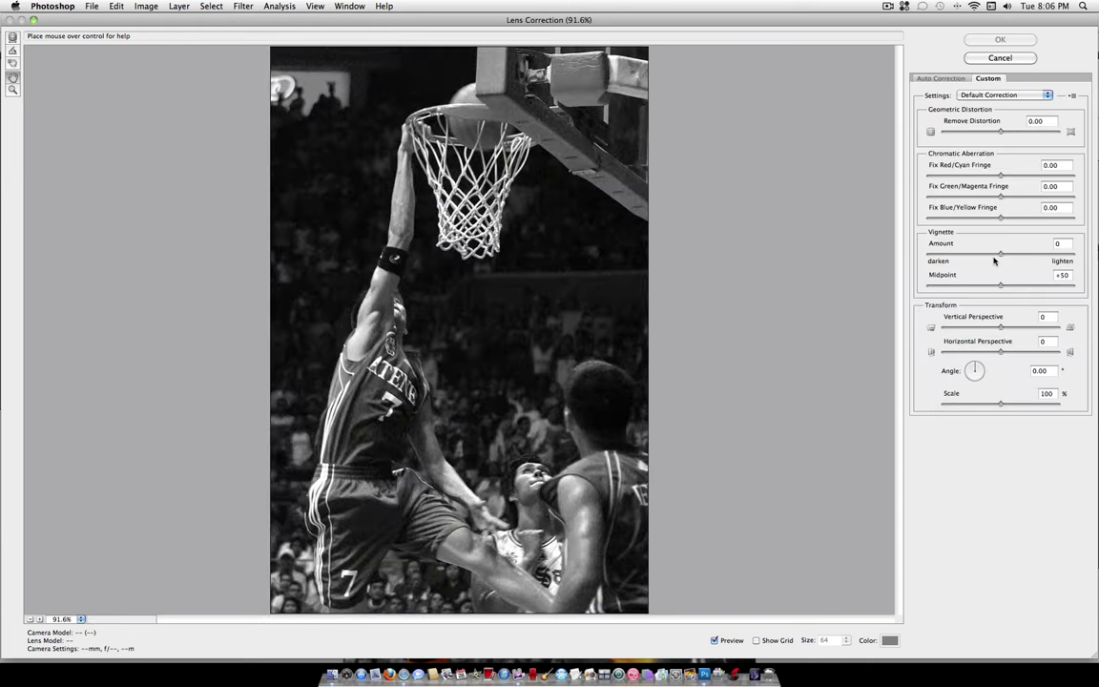
{"action": "left_click_drag", "start_coordinate": [1000, 255], "coordinate": [942, 254]}
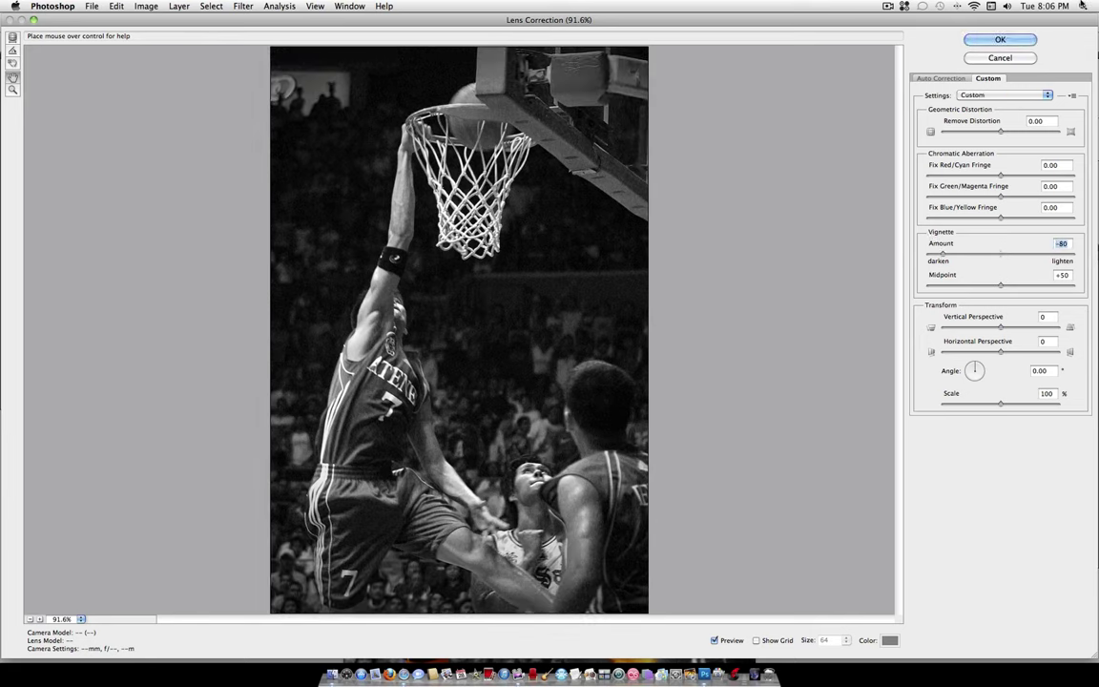
{"action": "left_click", "coordinate": [1029, 40]}
{"action": "scroll", "coordinate": [643, 261], "scroll_direction": "down", "scroll_amount": 2}
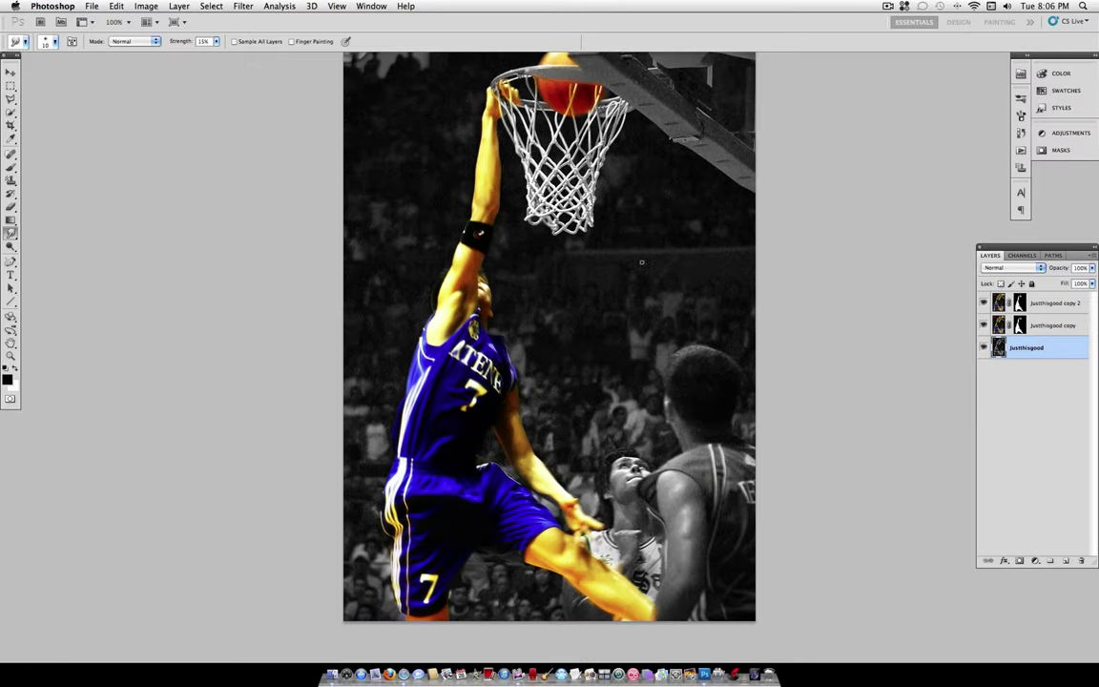
{"action": "scroll", "coordinate": [643, 262], "scroll_direction": "up", "scroll_amount": 2}
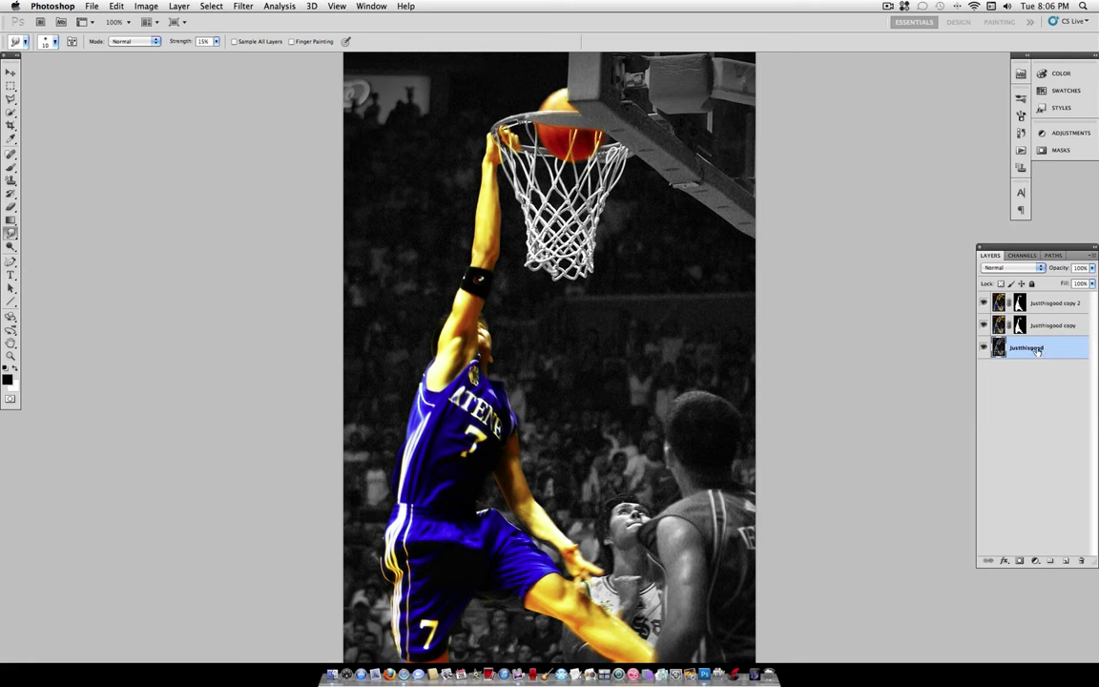
Step: Apply a slight Gaussian Blur with a radius of about 1.3 pixels to the desaturated Justthisgood layer
{"action": "left_click", "coordinate": [250, 6]}
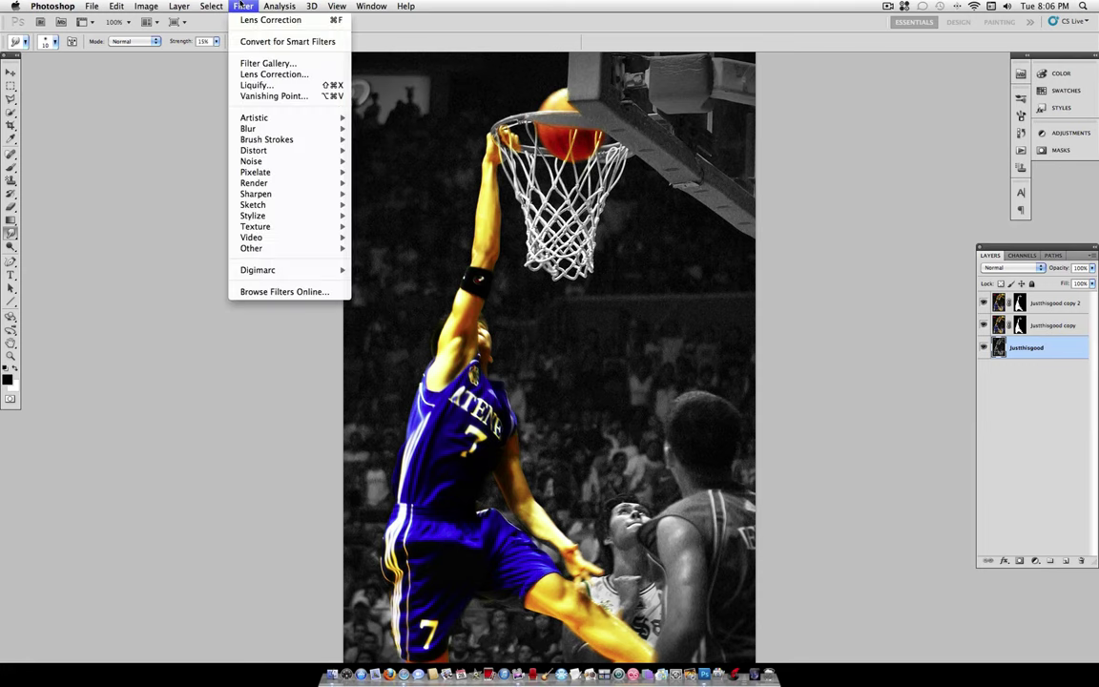
{"action": "mouse_move", "coordinate": [286, 128]}
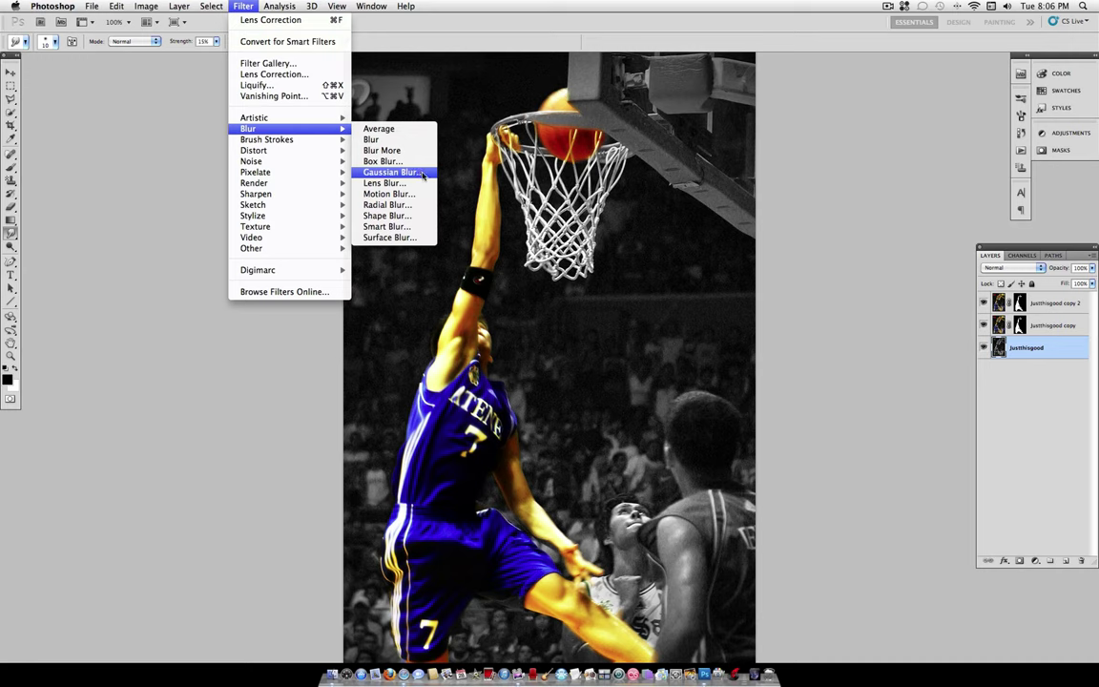
{"action": "left_click", "coordinate": [391, 171]}
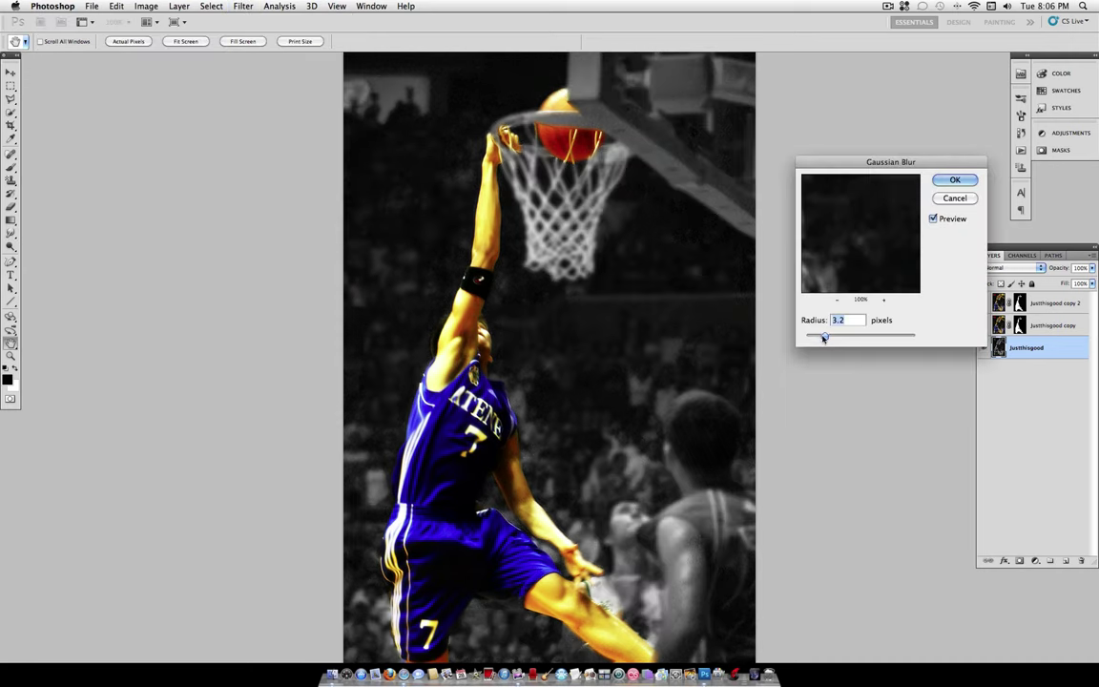
{"action": "left_click_drag", "start_coordinate": [825, 337], "coordinate": [815, 339]}
{"action": "left_click_drag", "start_coordinate": [813, 339], "coordinate": [813, 338]}
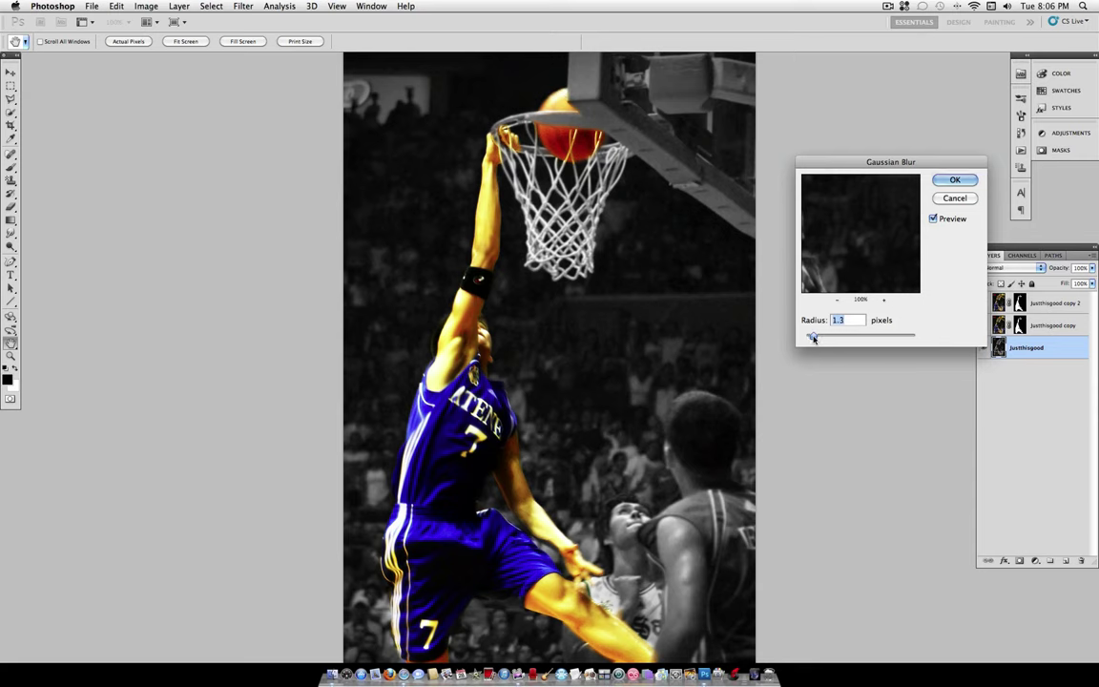
{"action": "left_click_drag", "start_coordinate": [813, 338], "coordinate": [814, 340]}
{"action": "left_click_drag", "start_coordinate": [814, 336], "coordinate": [812, 339]}
{"action": "key", "text": "Return"}
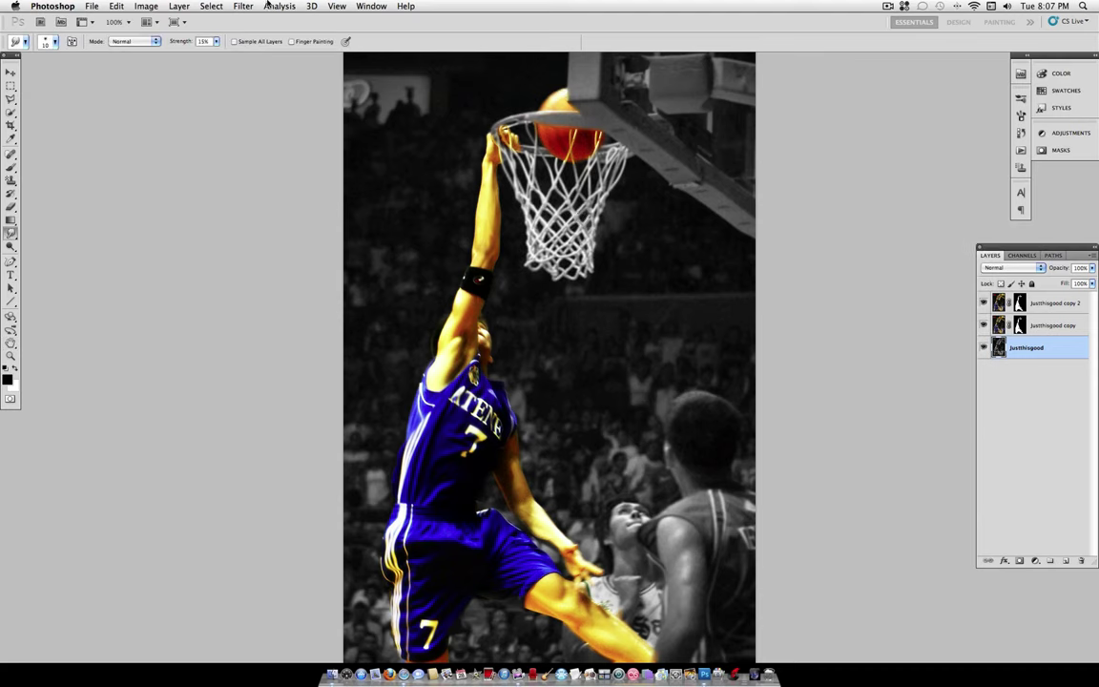
Step: Add 2.45% uniform, monochromatic noise to the desaturated Justthisgood layer
{"action": "left_click", "coordinate": [244, 7]}
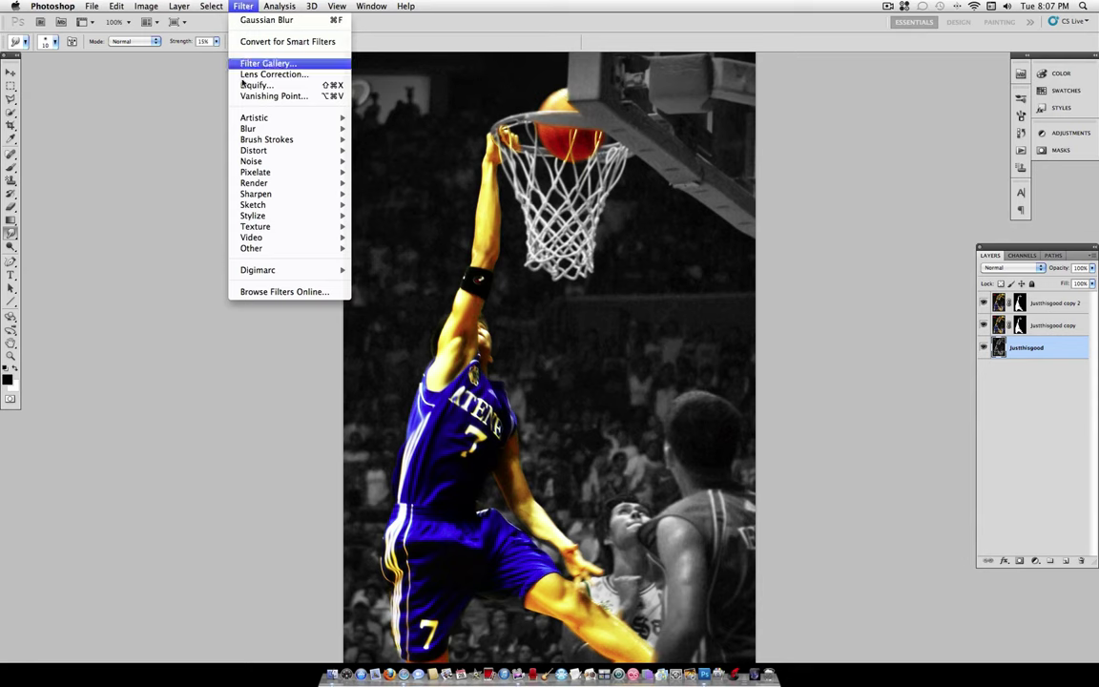
{"action": "mouse_move", "coordinate": [284, 164]}
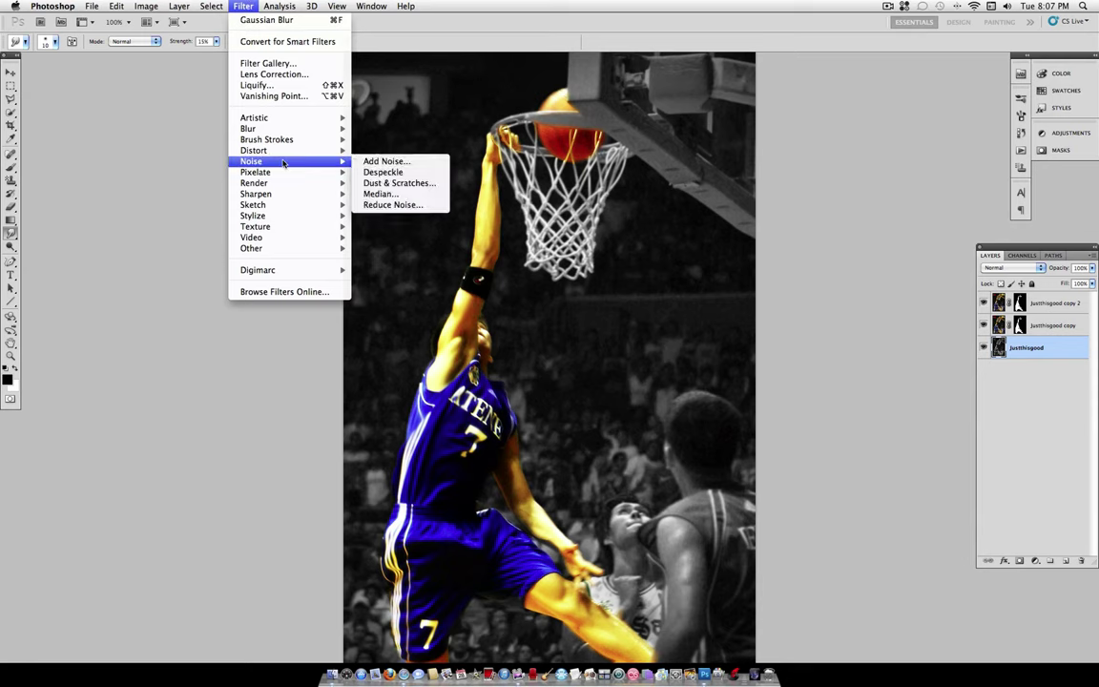
{"action": "left_click", "coordinate": [411, 166]}
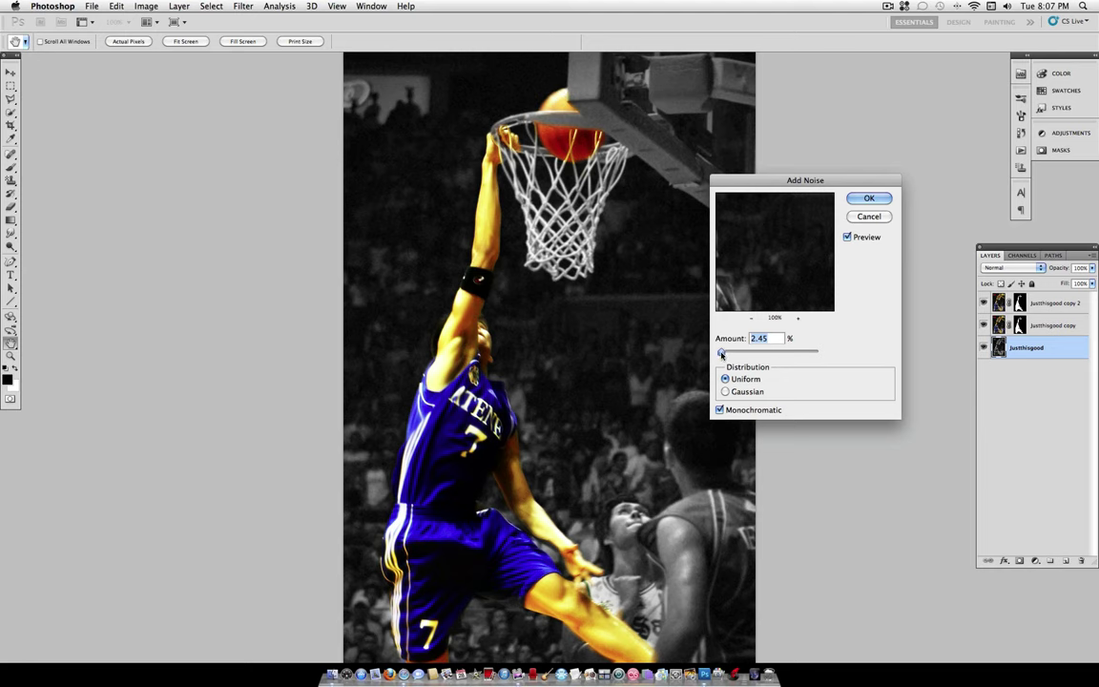
{"action": "left_click", "coordinate": [867, 198]}
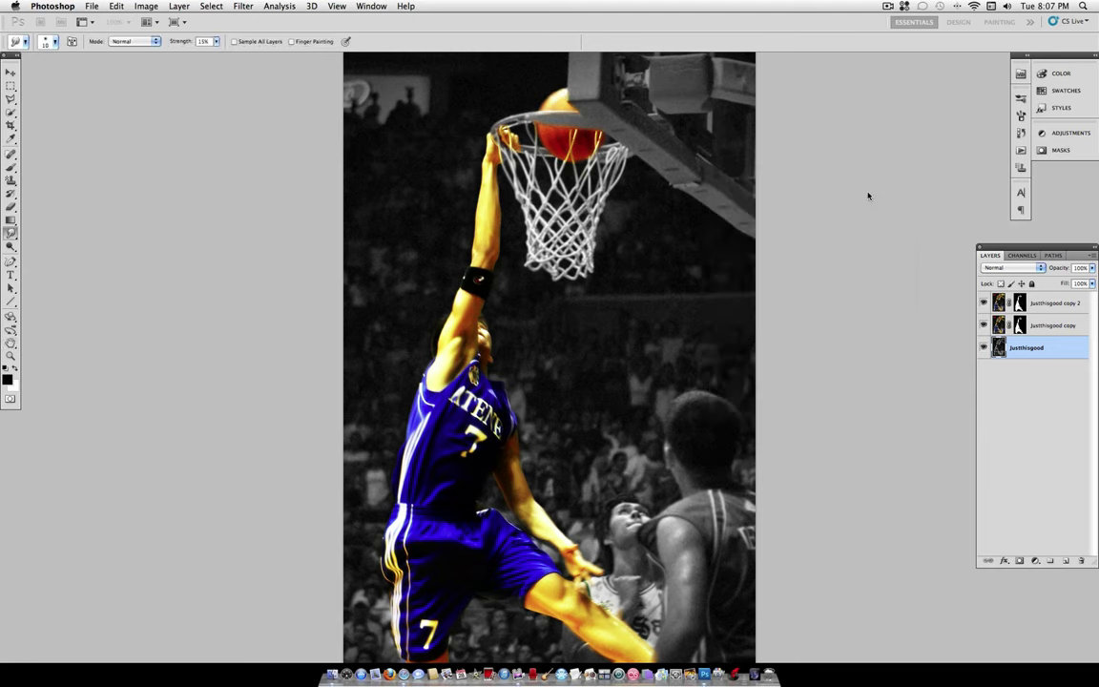
Step: Target the Justthisgood copy layer's mask with the Brush tool, using white as foreground and a smaller brush for touch-ups
{"action": "left_click", "coordinate": [1023, 330]}
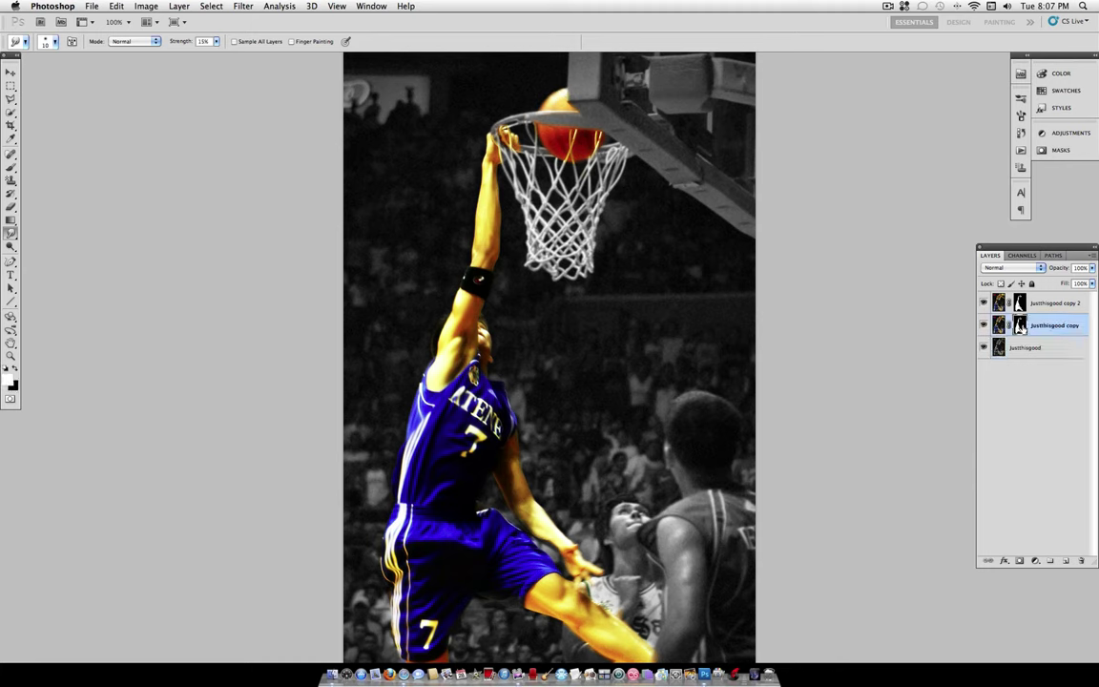
{"action": "key", "text": "x"}
{"action": "left_click", "coordinate": [11, 164]}
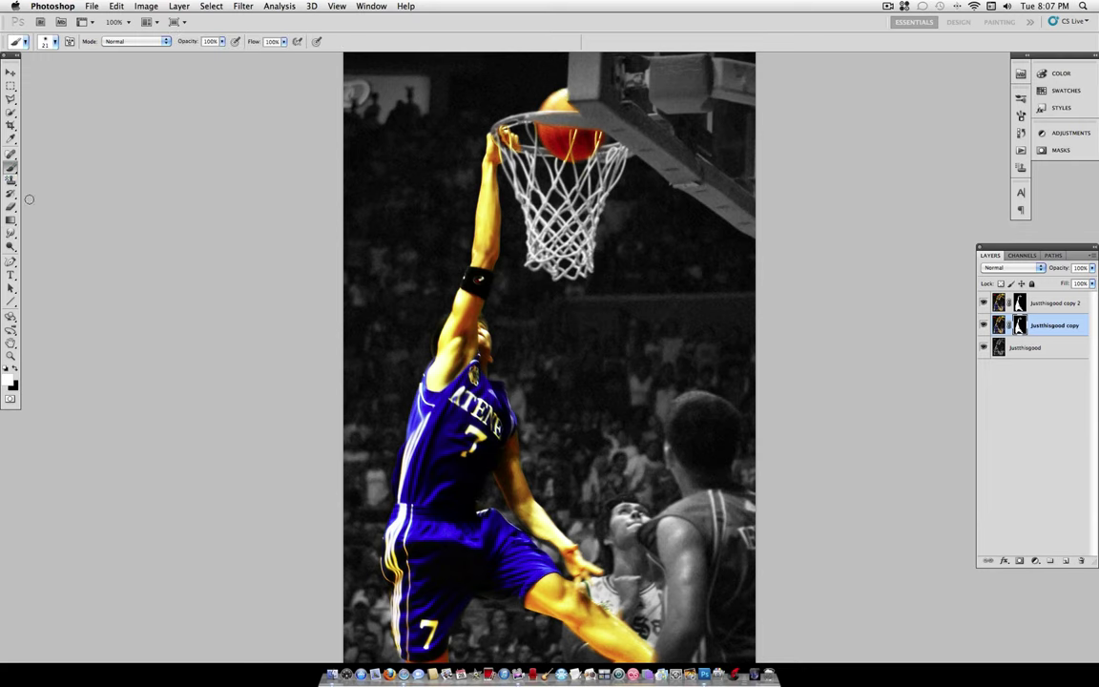
{"action": "key", "text": "bracketright"}
{"action": "key", "text": "bracketleft"}
{"action": "key", "text": "bracketleft"}
{"action": "key", "text": "bracketleft"}
{"action": "key", "text": "bracketleft"}
{"action": "key", "text": "bracketleft"}
Step: Switch the mask brush to black and adapt its size for cleaning stray colour around the player's outstretched hand
{"action": "left_click", "coordinate": [15, 368]}
{"action": "key", "text": "bracketright"}
{"action": "key", "text": "bracketright"}
{"action": "key", "text": "bracketright"}
{"action": "key", "text": "bracketright"}
{"action": "key", "text": "bracketright"}
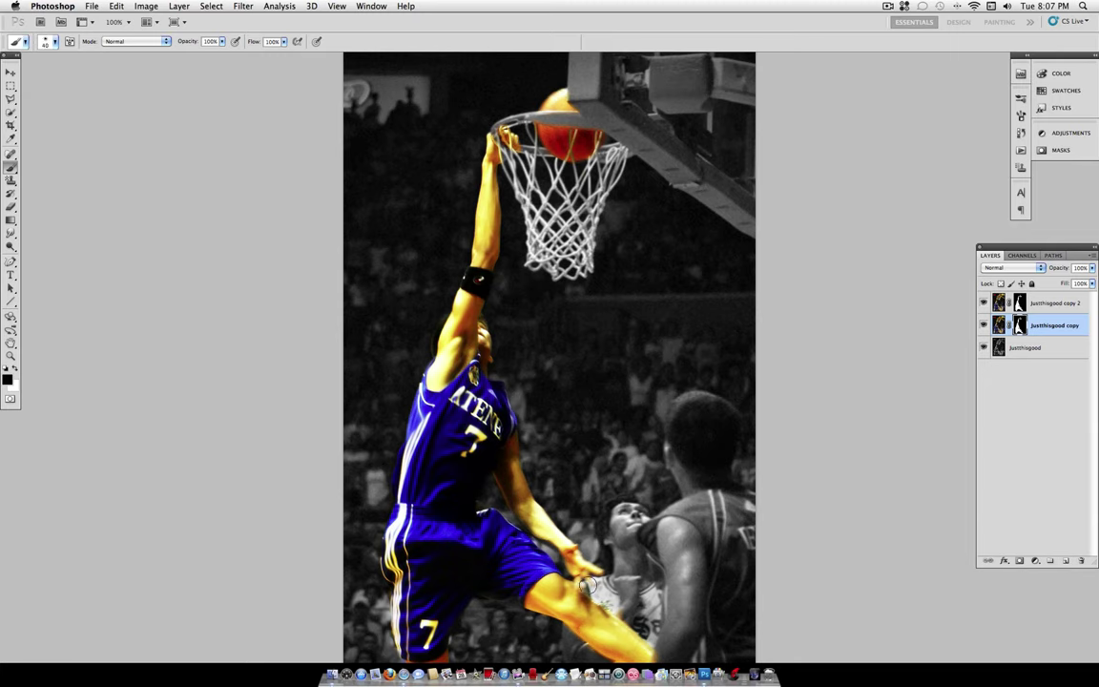
{"action": "key", "text": "bracketleft"}
{"action": "key", "text": "bracketleft"}
{"action": "key", "text": "bracketleft"}
Step: Soften the Justthisgood copy mask over the basketball with the Blur tool at 100% strength, and select the Justthisgood copy 2 layer
{"action": "left_click", "coordinate": [11, 233]}
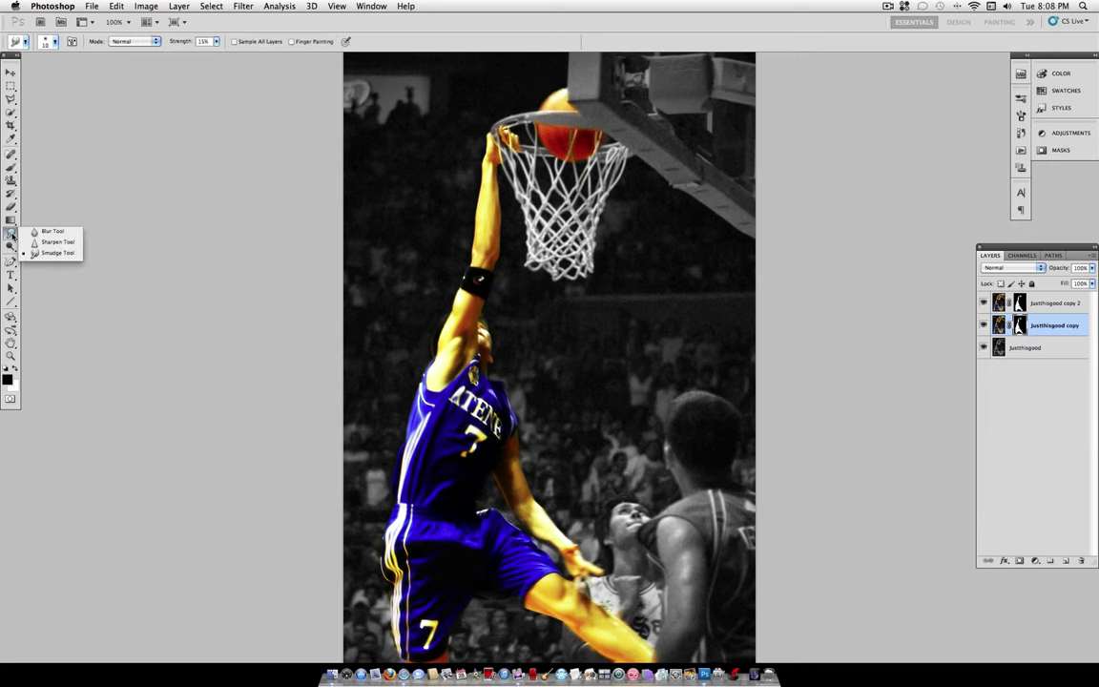
{"action": "left_click", "coordinate": [48, 234]}
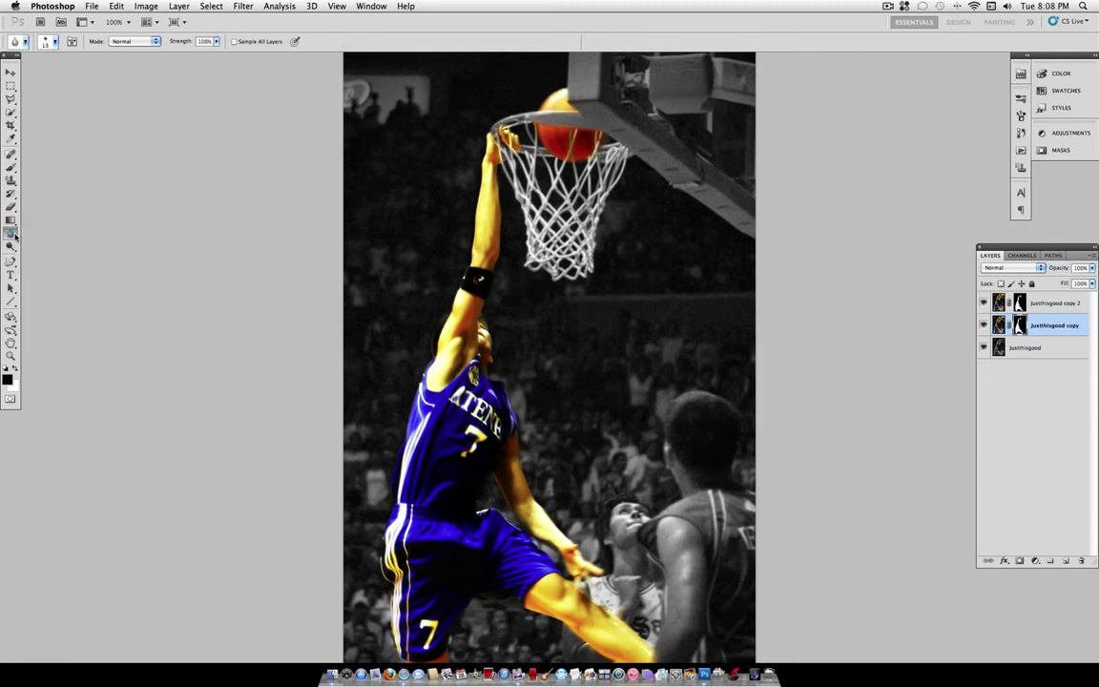
{"action": "left_click", "coordinate": [11, 233]}
{"action": "left_click", "coordinate": [49, 234]}
{"action": "left_click_drag", "start_coordinate": [568, 133], "coordinate": [569, 127]}
{"action": "left_click", "coordinate": [1069, 305]}
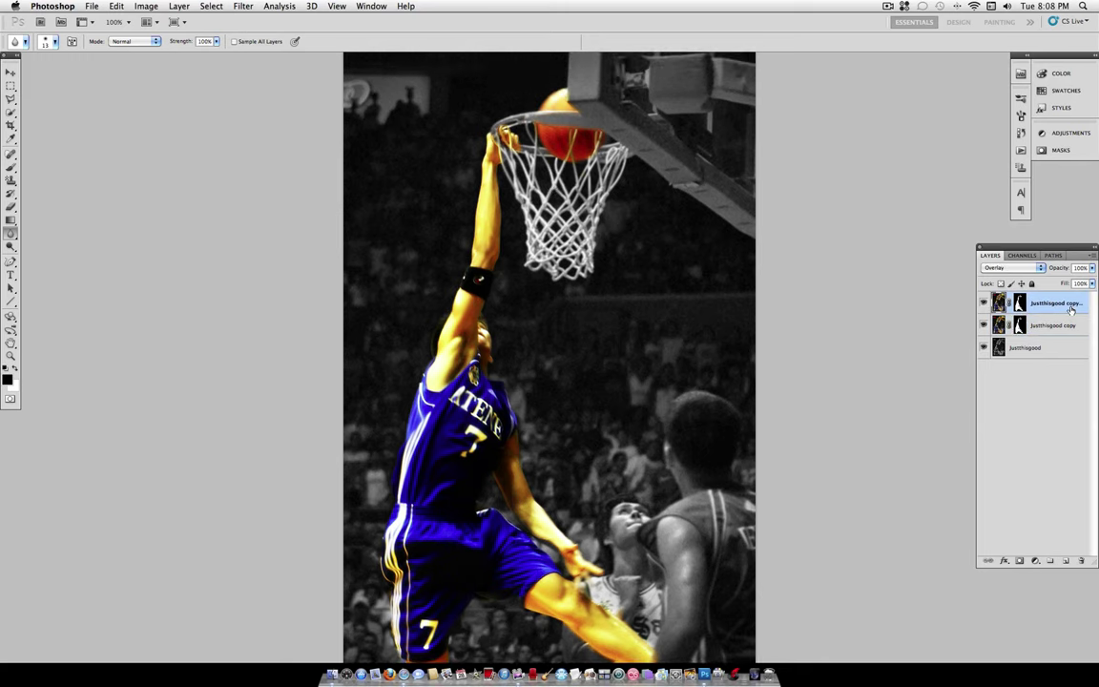